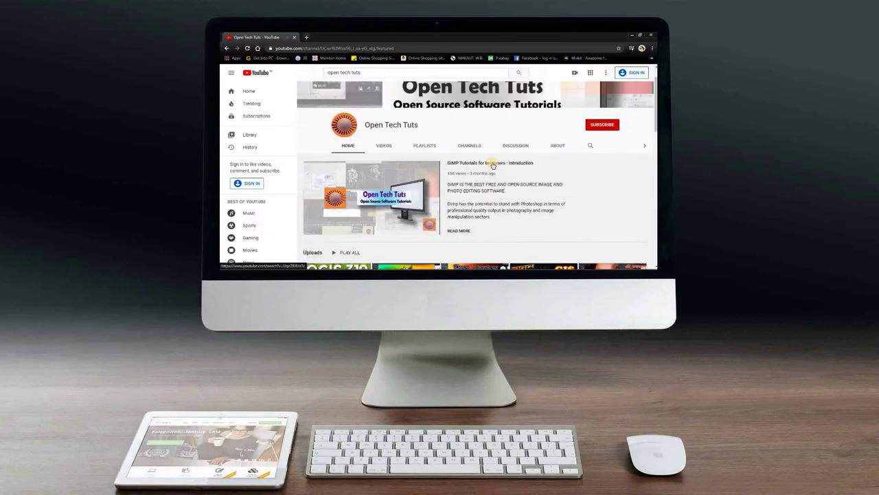
Switch the Open Tech Tuts channel to its Videos tab and scroll through the uploads grid
click(384, 146)
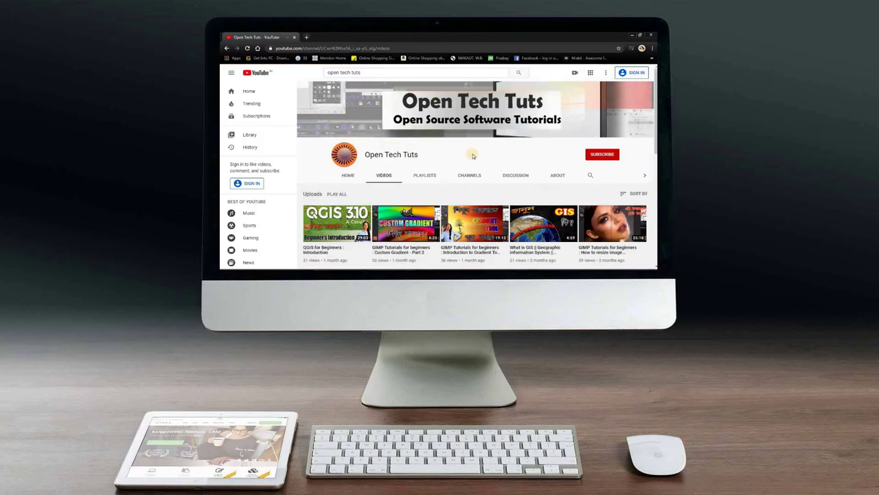
scroll(473, 156, down, 3)
scroll(473, 156, down, 3)
scroll(473, 156, down, 3)
scroll(473, 157, down, 2)
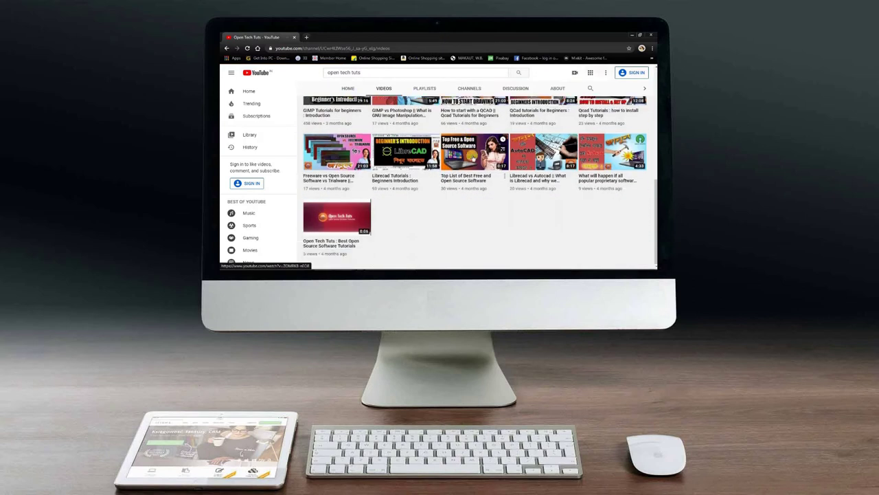
scroll(473, 156, up, 3)
scroll(472, 157, up, 3)
scroll(473, 157, up, 4)
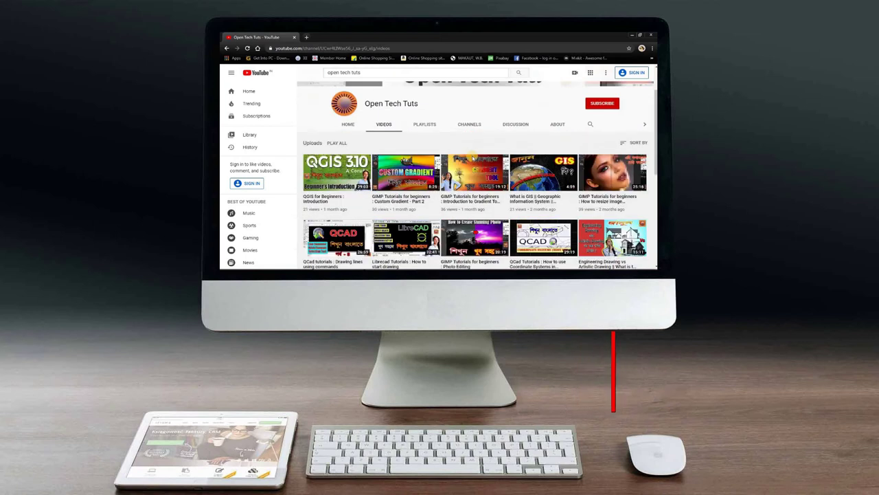
scroll(473, 156, up, 2)
click(428, 155)
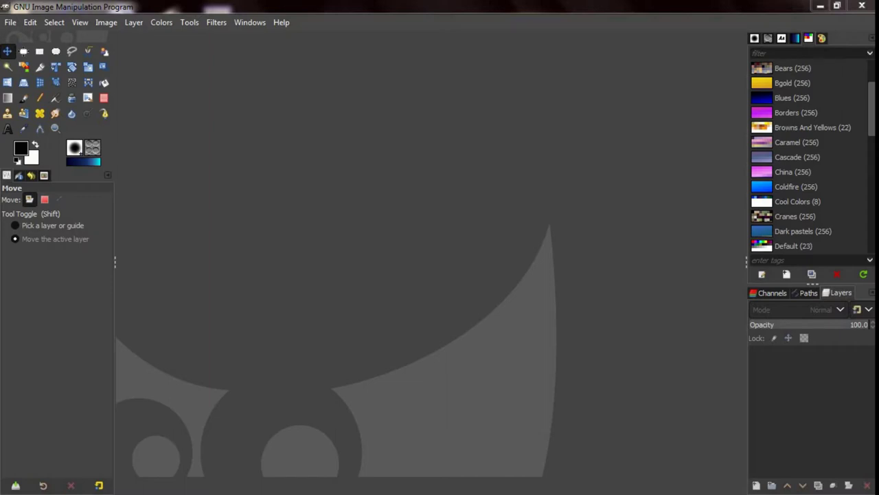
key(alt+h)
key(Down)
key(Down)
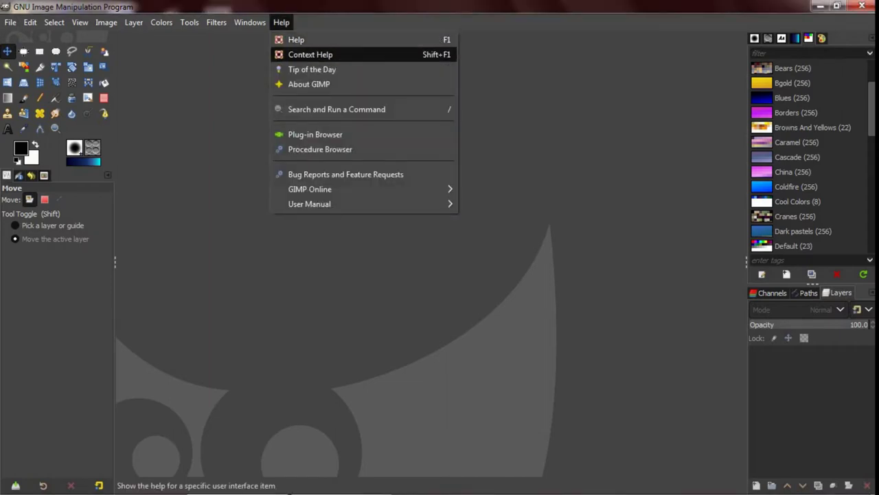
key(Down)
key(Down)
key(Return)
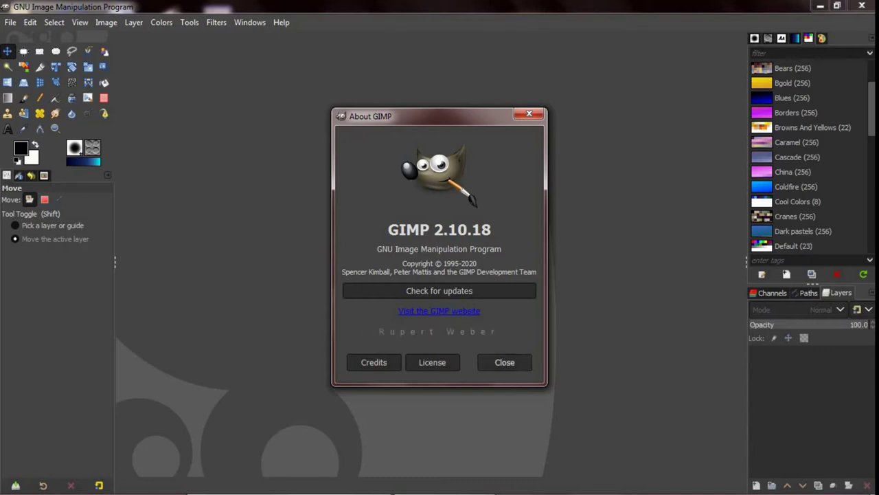
key(Escape)
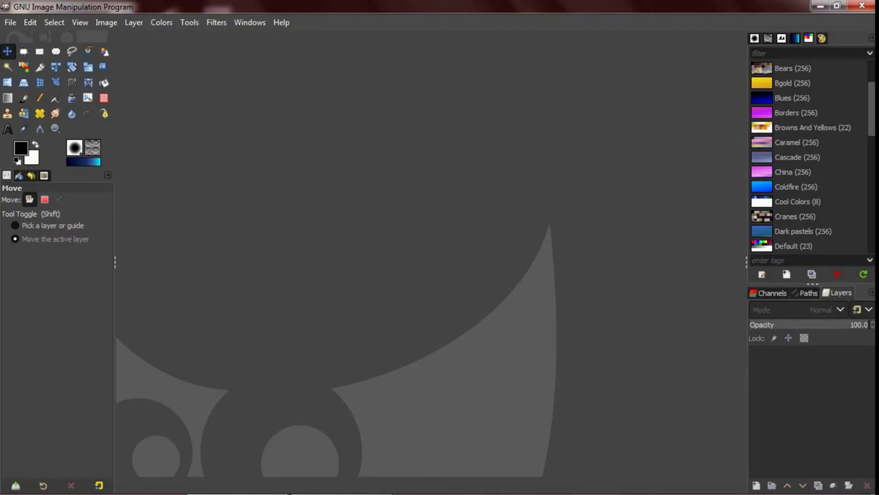
Open abstract-140898_1920.jpg from D:\All Website\Open Tech Tuts\New folder
key(alt+f)
key(Down)
key(Down)
key(Down)
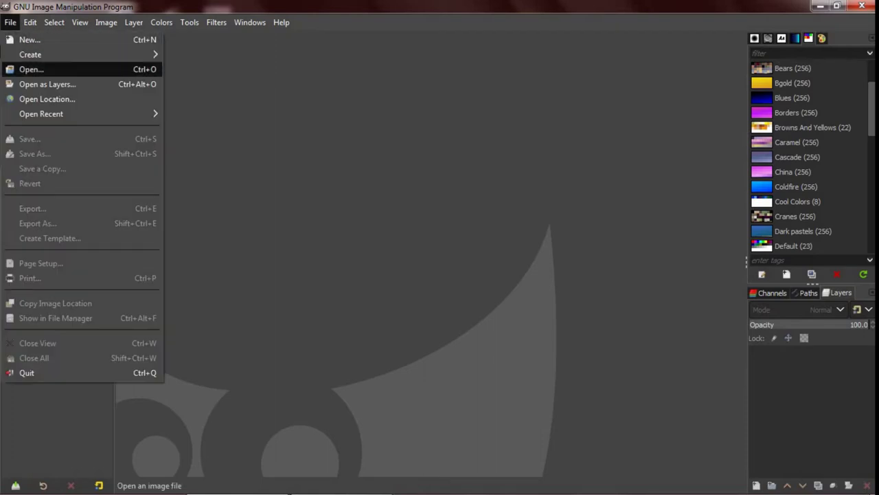
key(Return)
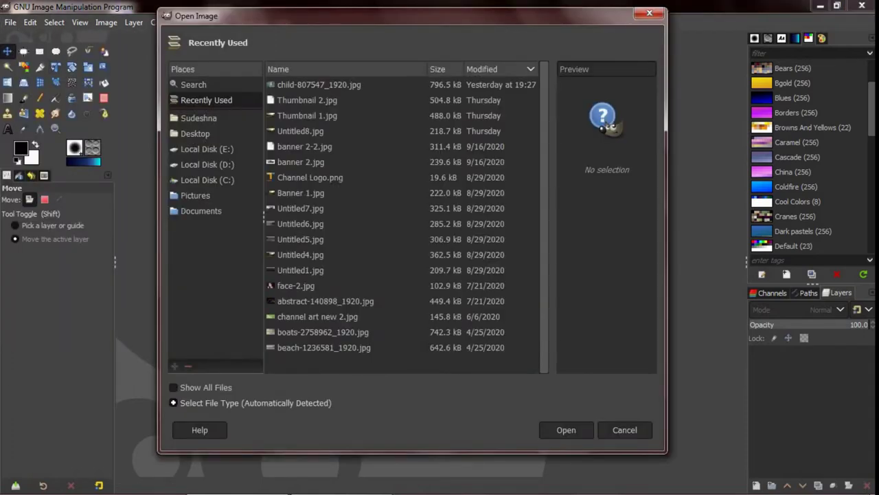
click(207, 164)
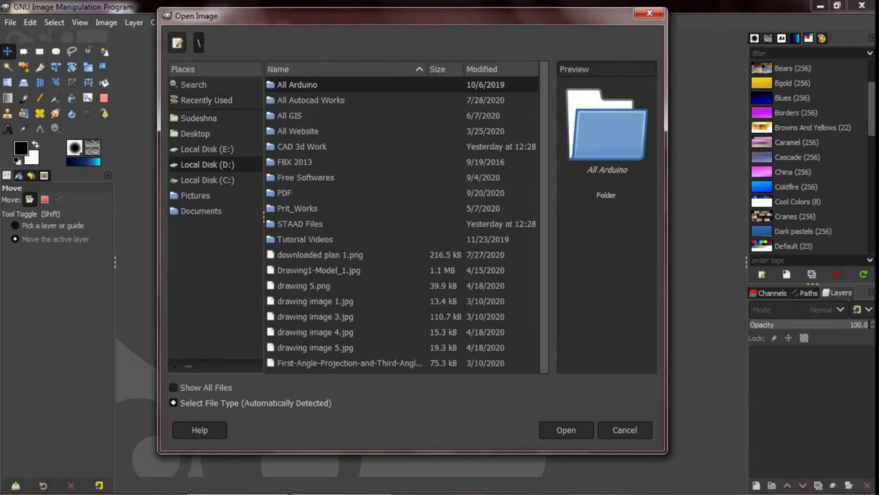
key(Down)
key(Down)
key(Down)
key(Return)
key(Down)
key(Down)
key(Down)
key(Return)
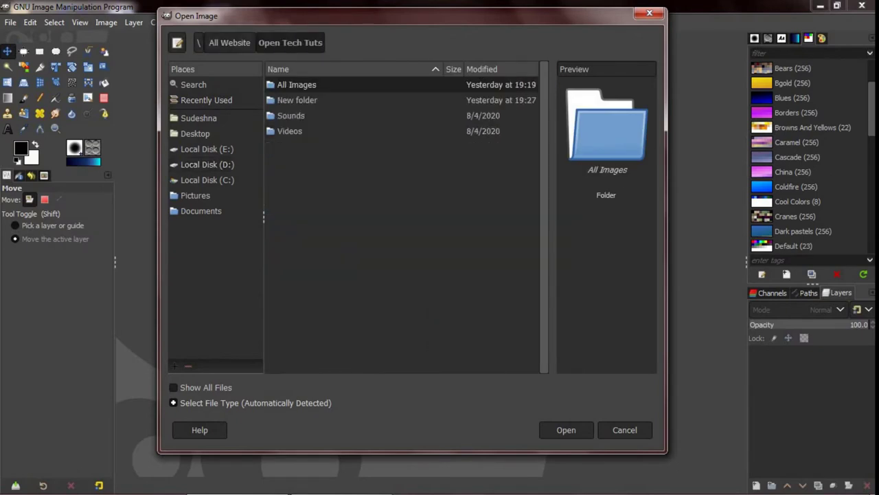
key(Down)
key(Return)
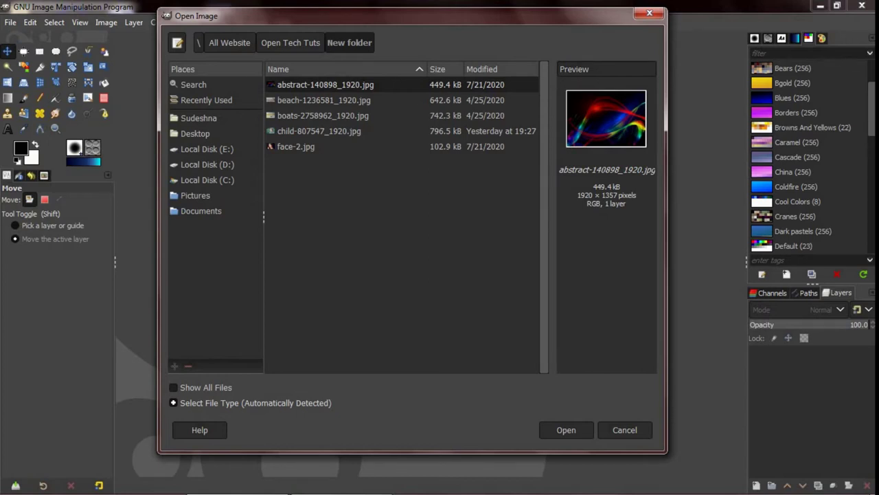
drag(412, 15, 436, 29)
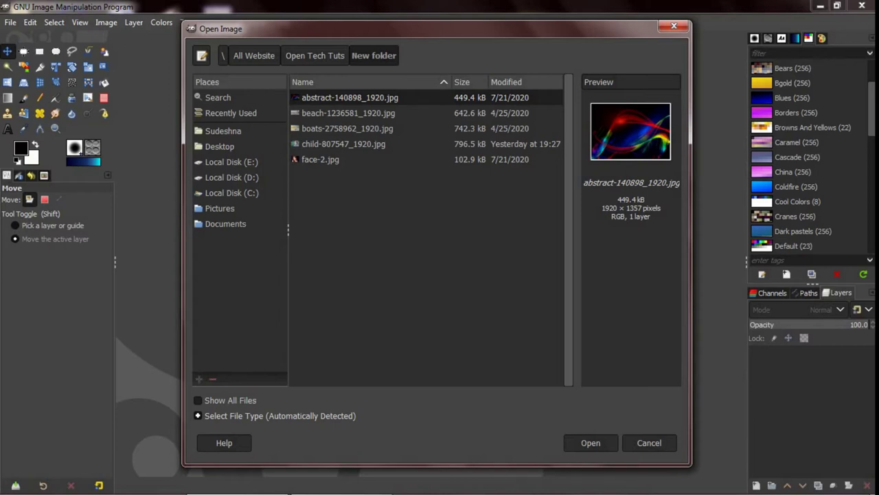
click(591, 442)
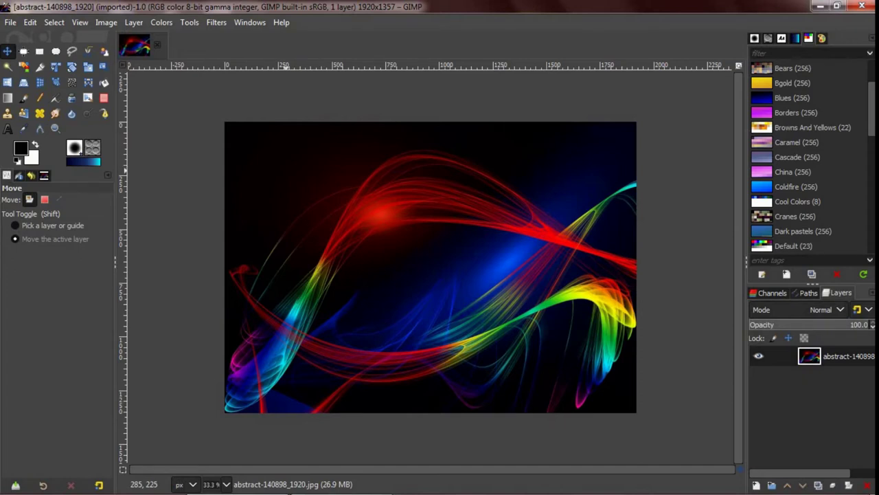
click(106, 22)
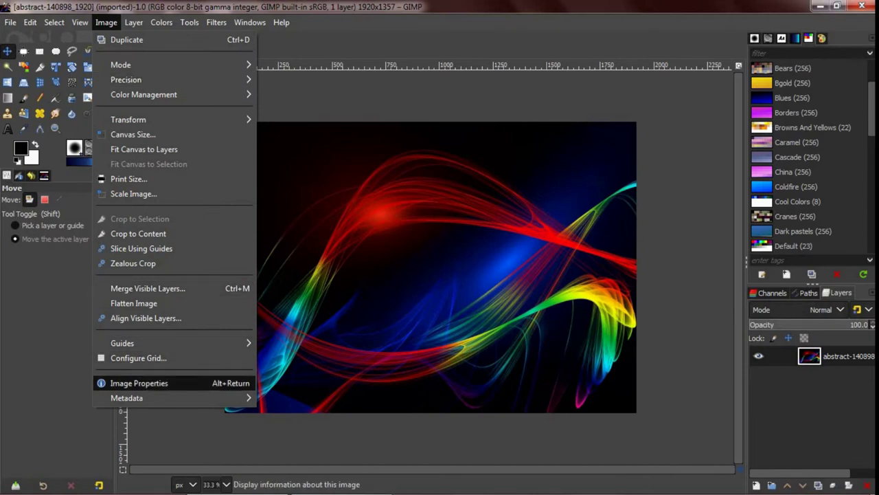
click(137, 382)
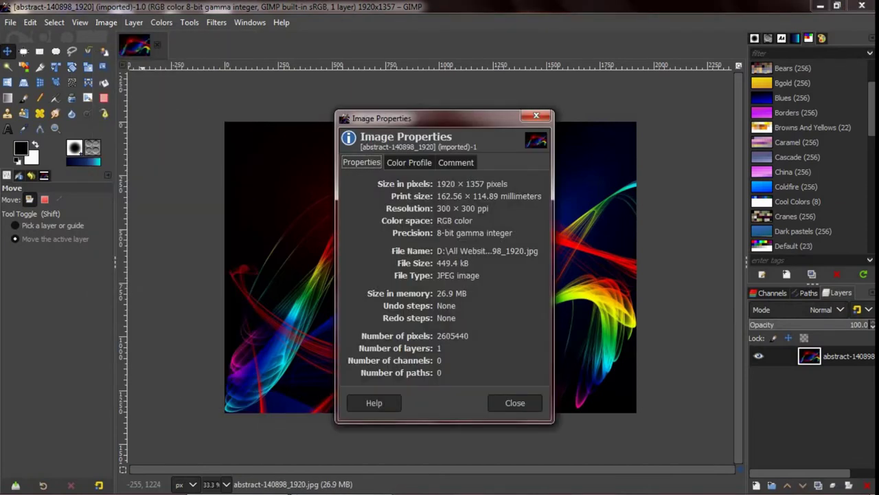
drag(384, 118, 402, 114)
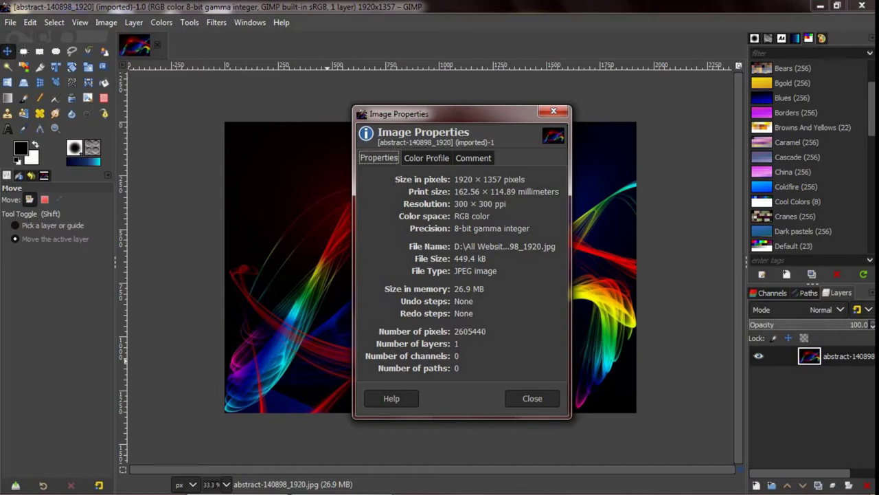
click(532, 398)
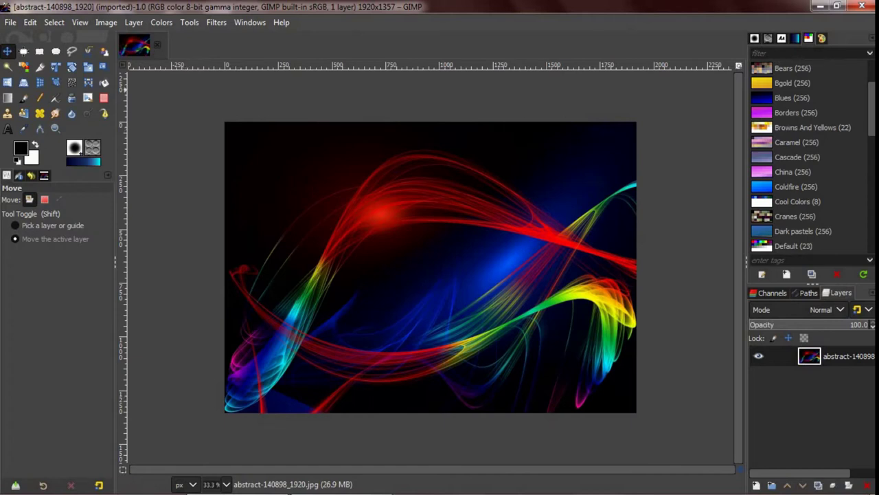
Open the File menu over the abstract light-streak image
click(11, 22)
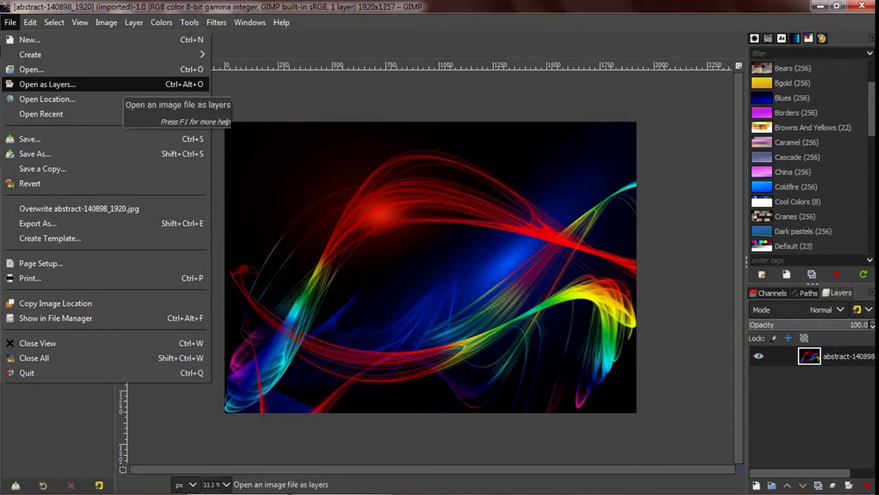
Add face-2.jpg with Open as Layers, accepting the RGB working-space conversion
click(47, 84)
click(321, 160)
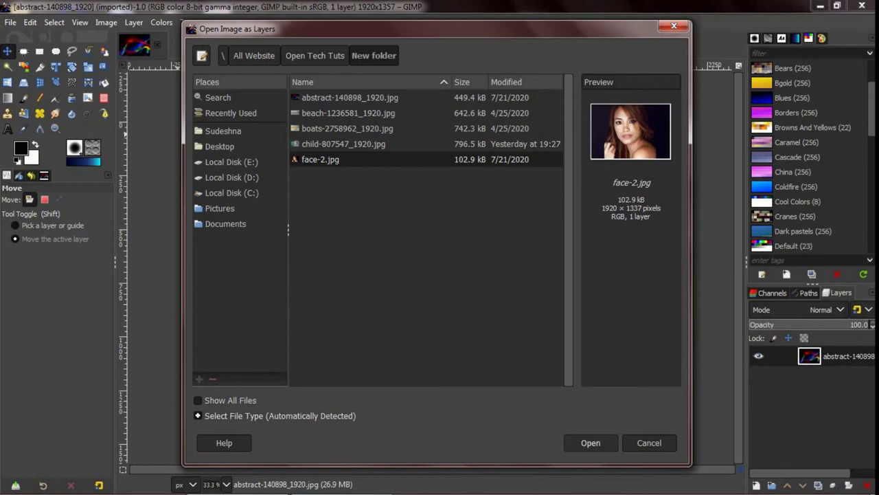
click(590, 443)
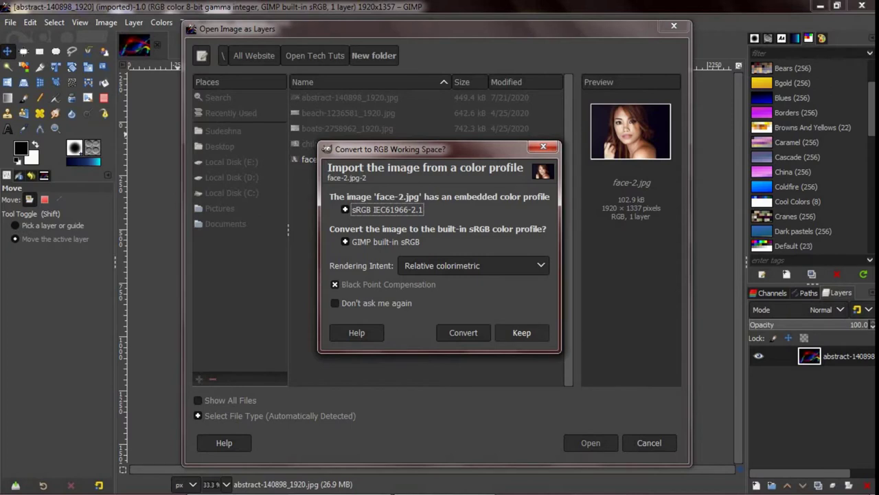
click(463, 332)
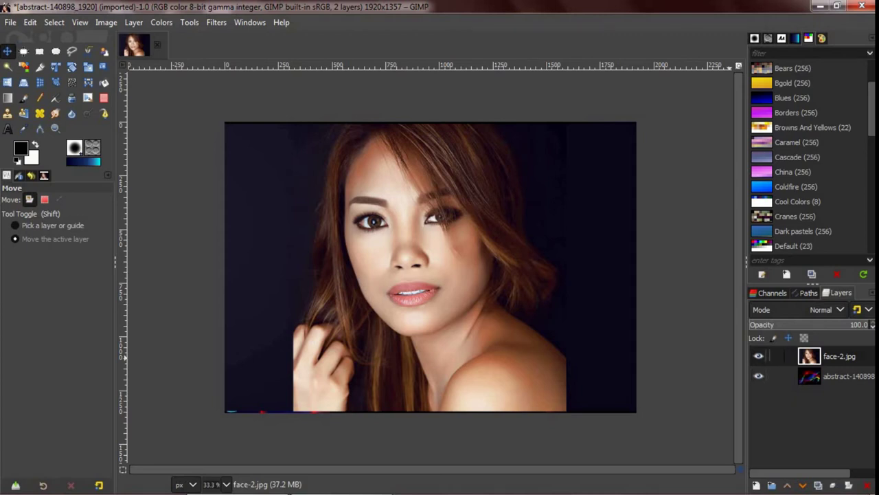
Toggle visibility of the face-2.jpg and abstract layers to compare them, leaving both visible
click(758, 356)
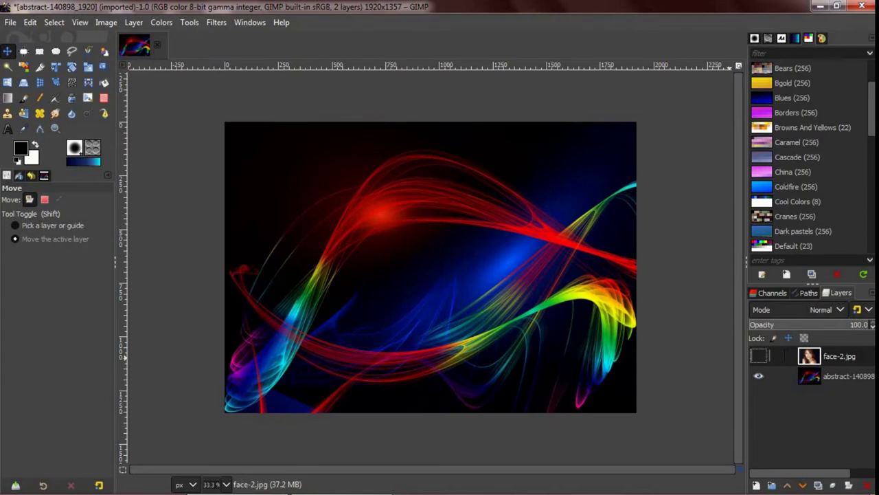
click(759, 356)
click(759, 356)
click(758, 376)
click(758, 376)
click(759, 356)
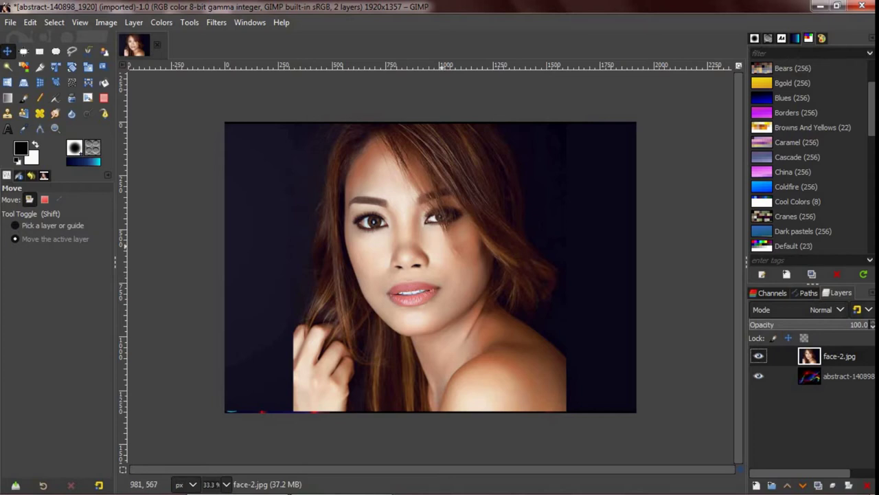
Check the Image Properties of the two-layer, 37.2 MB image, then close it
click(107, 22)
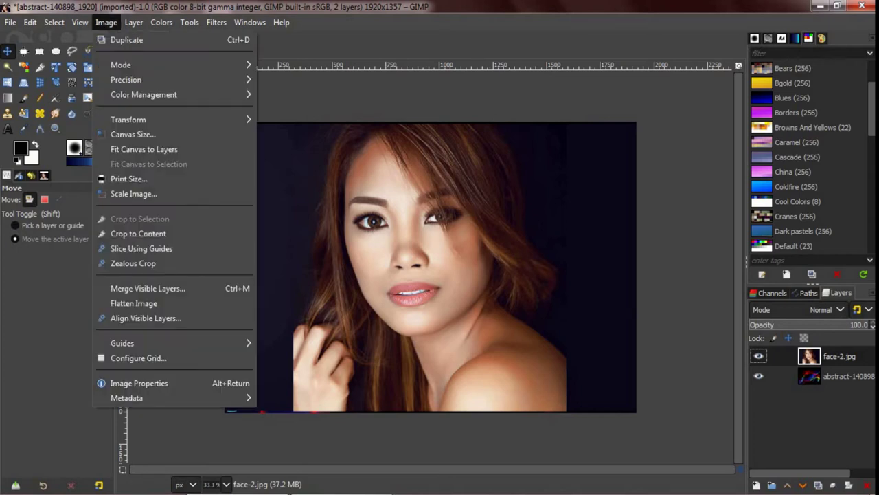
click(138, 383)
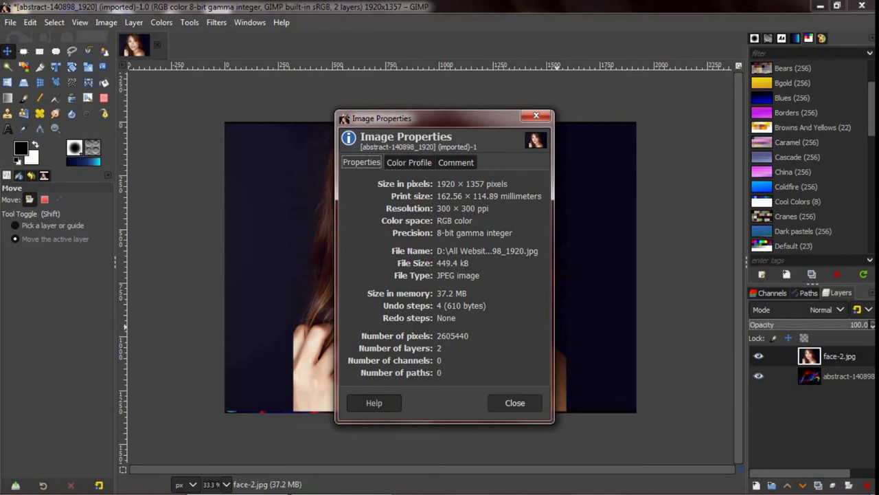
click(515, 402)
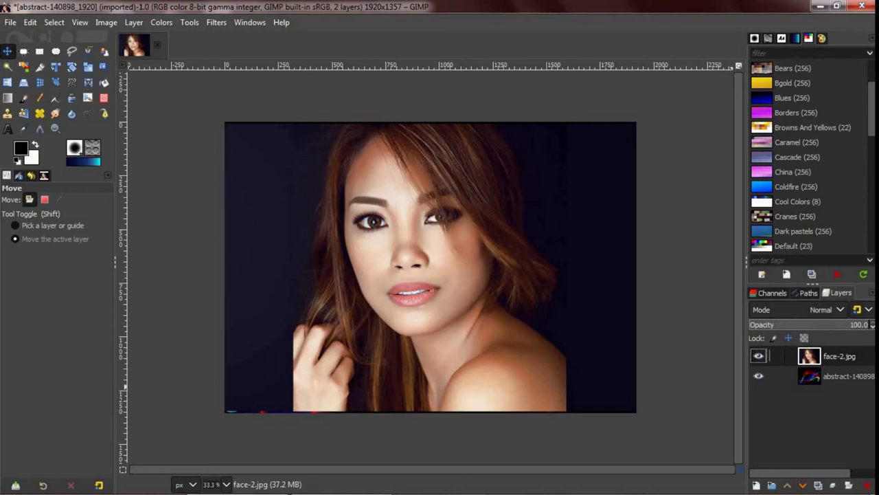
Open the face layer's context menu, dismiss it, then open the Layer menu
right_click(845, 356)
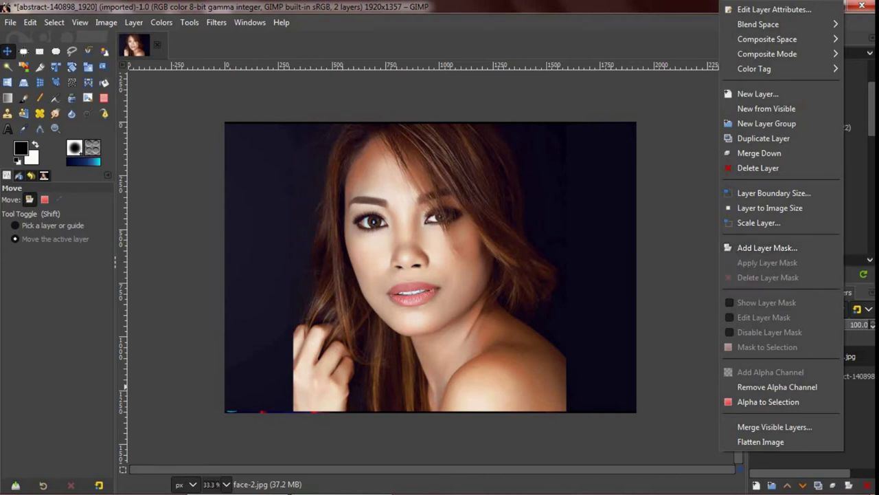
key(Escape)
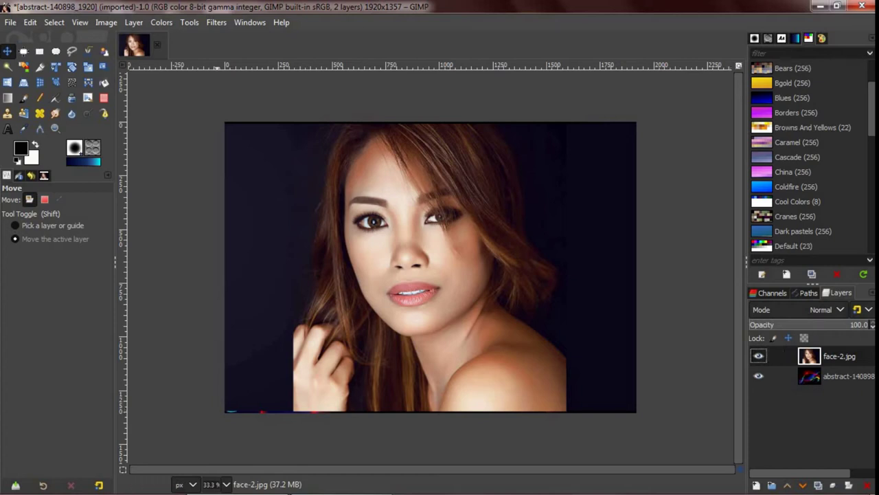
key(alt+l)
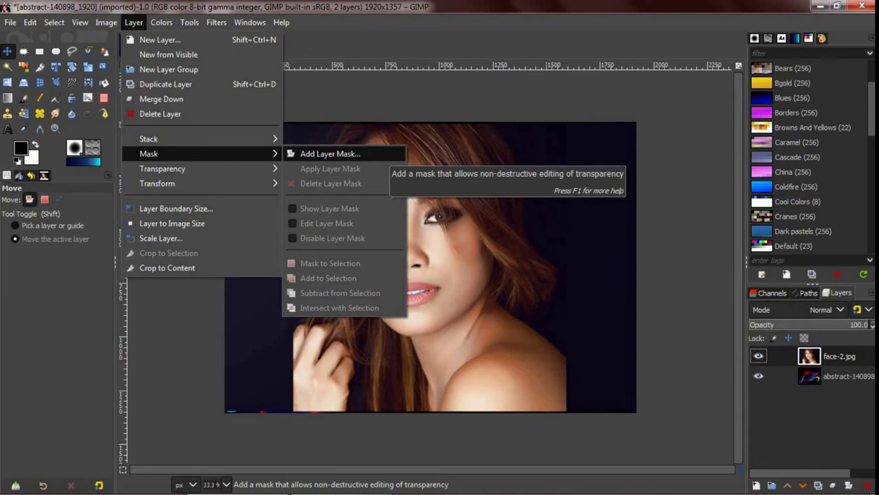
Add a White (full opacity) layer mask to the face-2.jpg layer
click(330, 154)
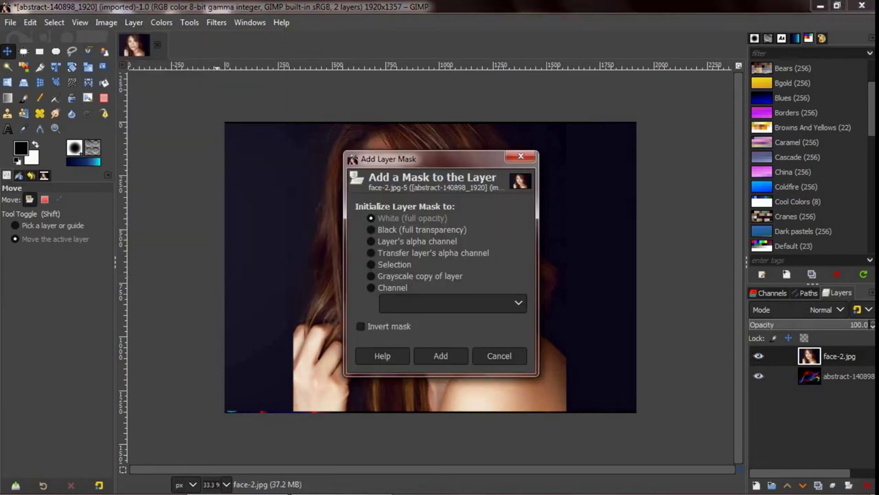
drag(426, 159, 574, 132)
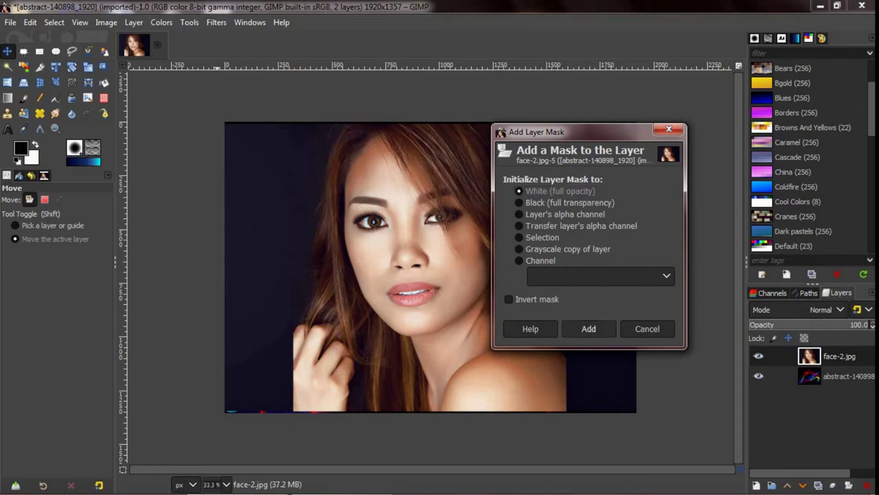
click(589, 328)
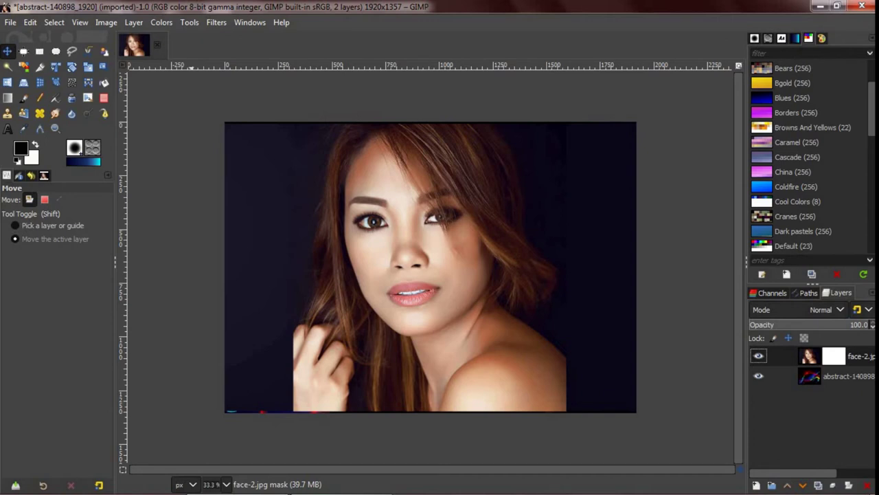
Select the Gradient tool with the Default black-to-white gradient and Radial shape
click(190, 22)
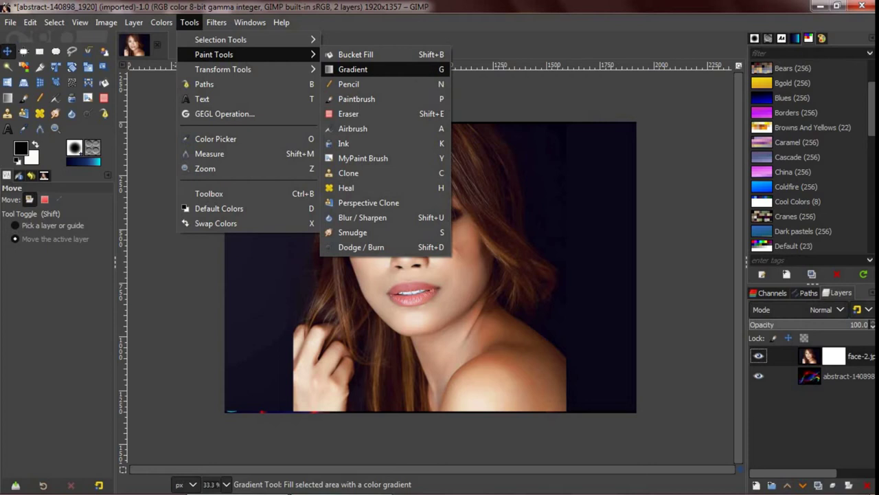
click(353, 69)
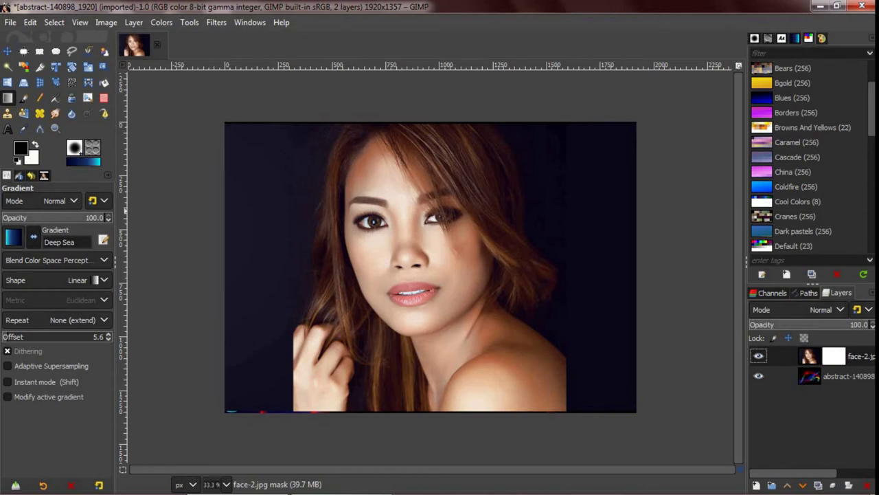
click(12, 237)
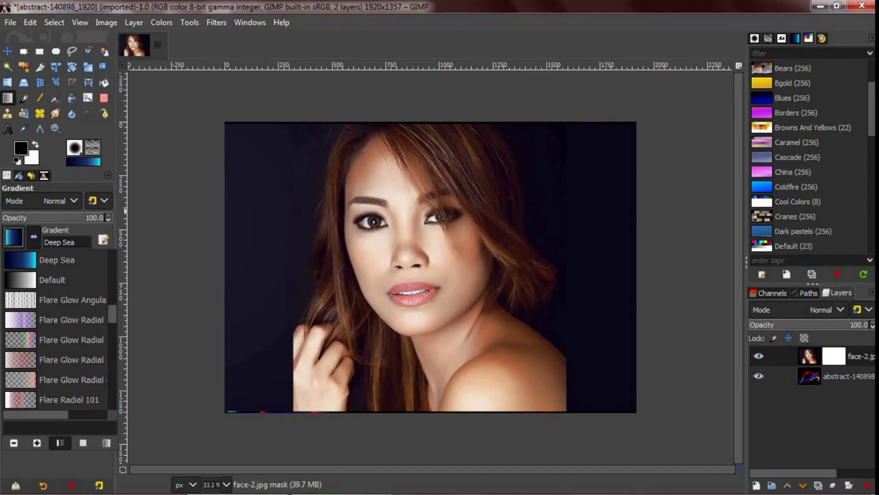
click(52, 280)
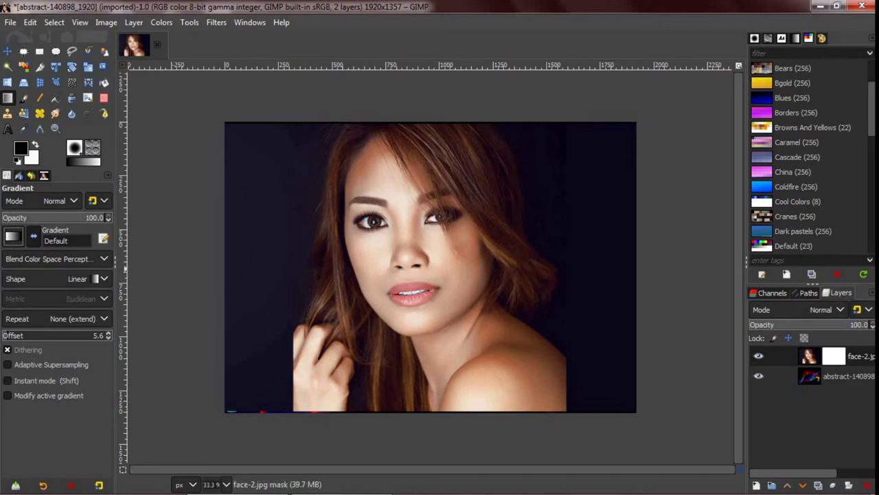
click(78, 278)
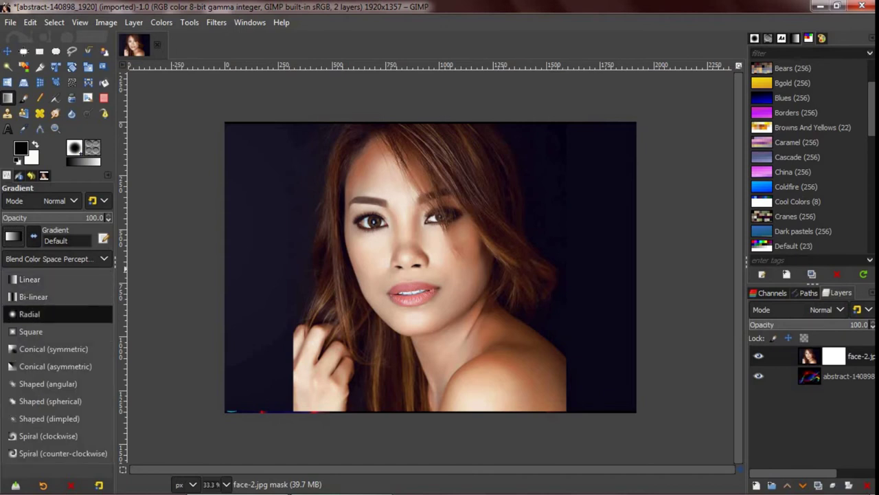
click(42, 314)
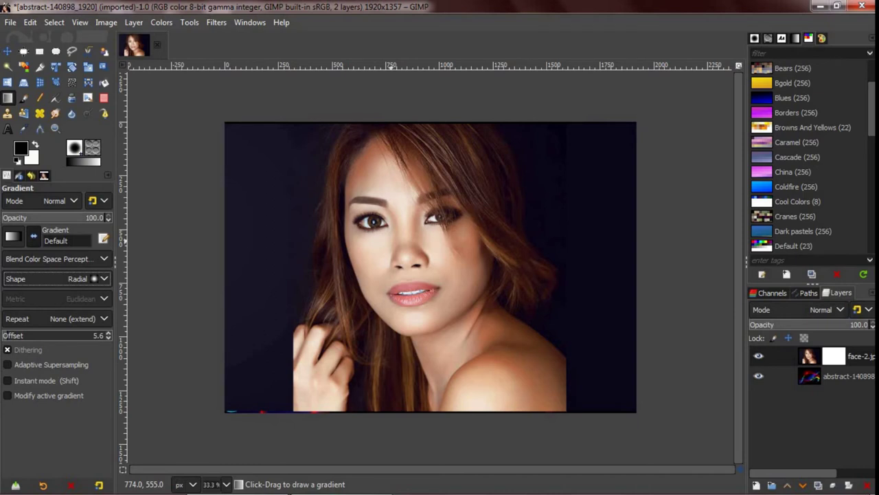
Draw a radial gradient on the face mask centred near the nose, tweak endpoints, and commit
drag(391, 240, 515, 354)
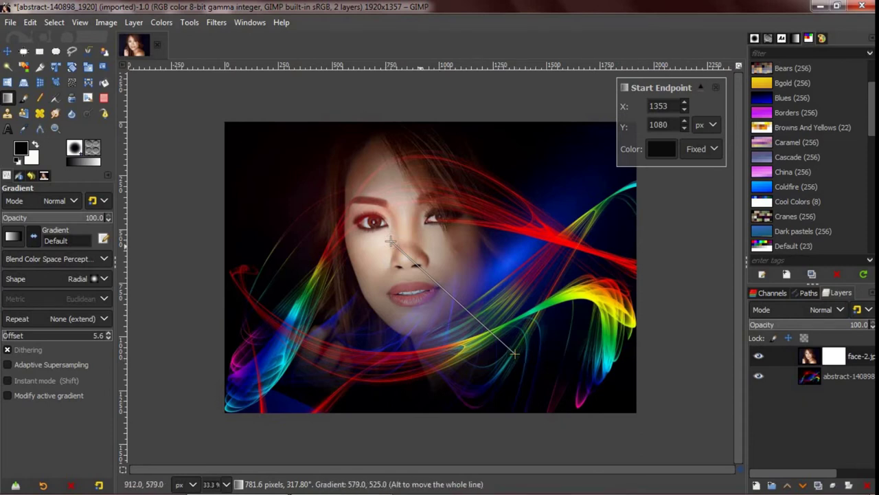
mouse_move(390, 241)
mouse_down()
mouse_move(406, 246)
mouse_move(406, 215)
mouse_up()
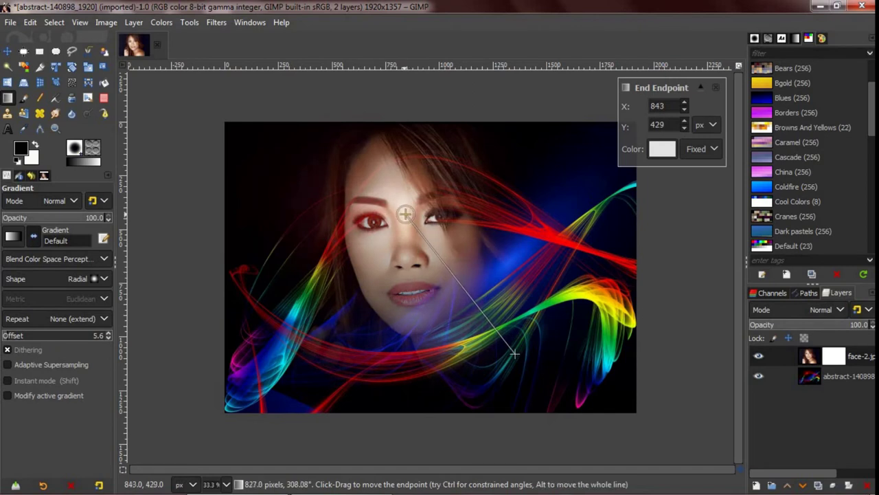
mouse_move(514, 354)
mouse_down()
mouse_move(507, 363)
mouse_move(483, 335)
mouse_up()
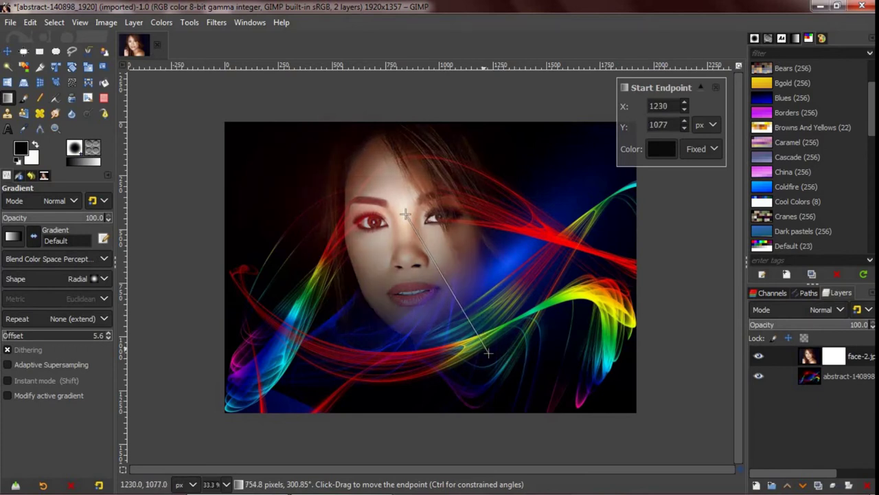
mouse_move(484, 335)
mouse_down()
mouse_move(492, 358)
mouse_move(516, 358)
mouse_up()
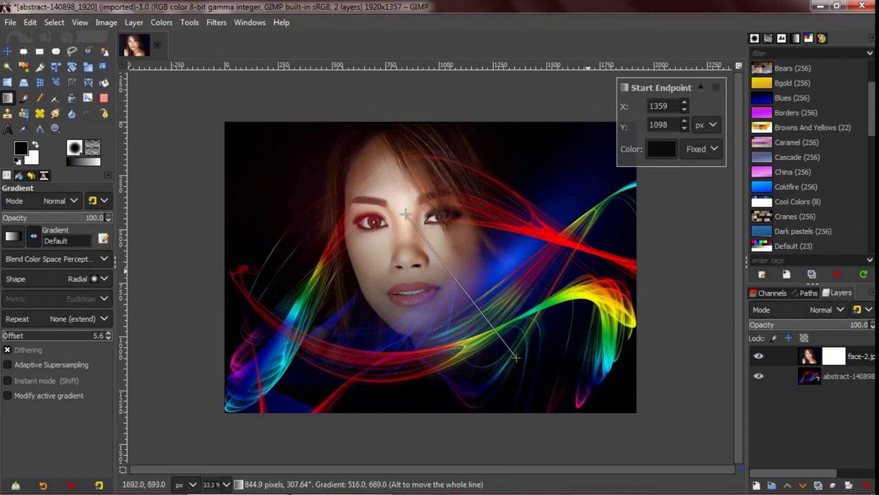
key(Return)
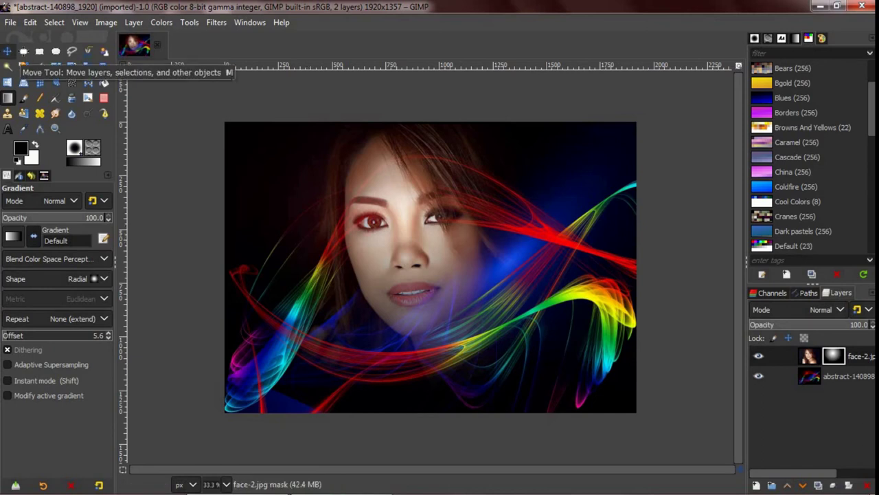
Switch to the Move tool and open the File menu
click(7, 51)
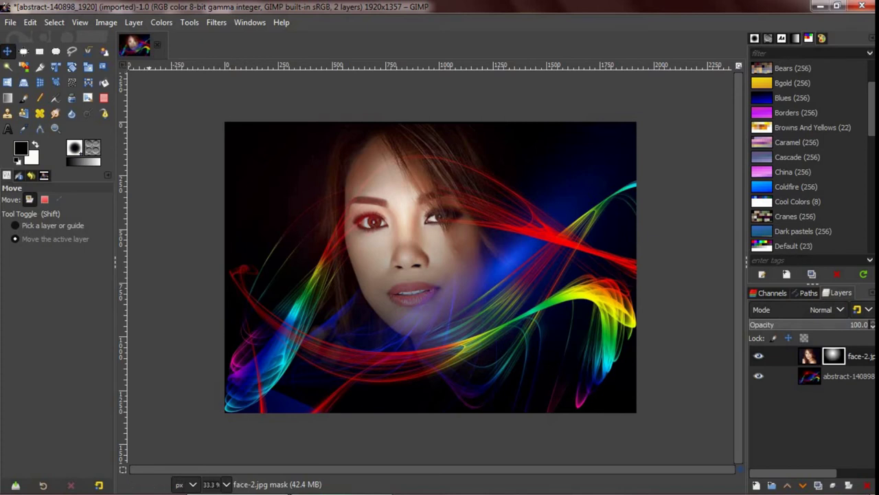
click(11, 22)
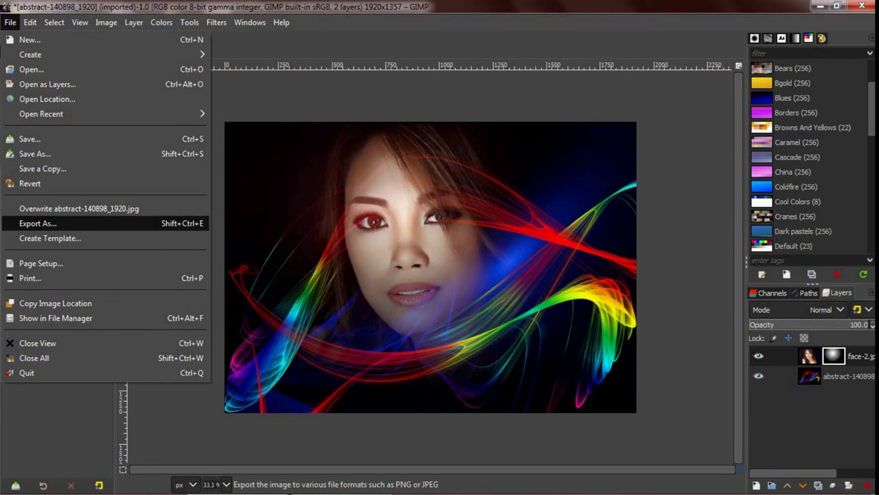
Open the Export Image dialog for abstract-140898_1920.jpg from the File menu
click(38, 224)
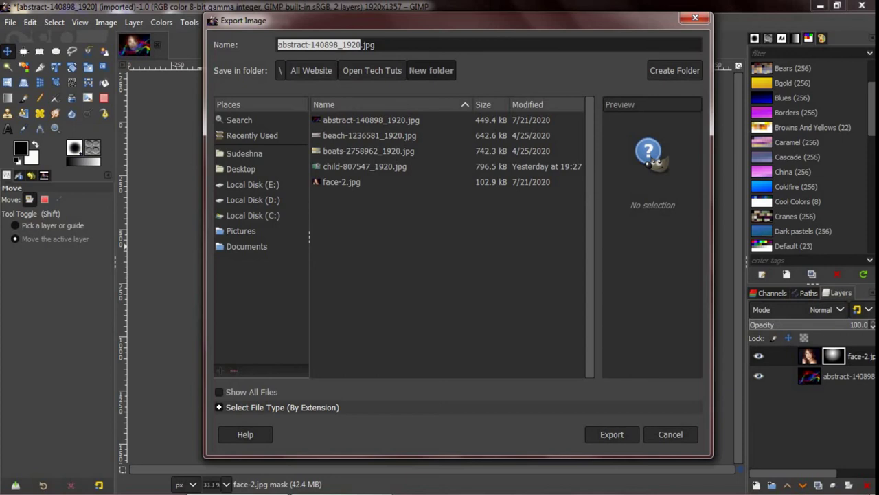
Expand 'Select File Type (By Extension)' to list the available export formats
click(219, 406)
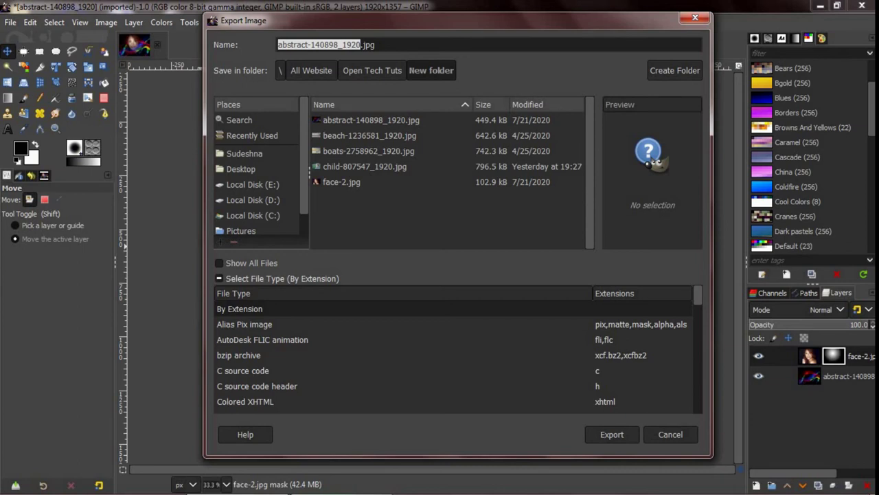
Pick JPEG image in the file type list, then cancel the export without saving
scroll(453, 354, down, 1)
scroll(454, 354, down, 2)
scroll(454, 354, down, 1)
scroll(453, 353, down, 2)
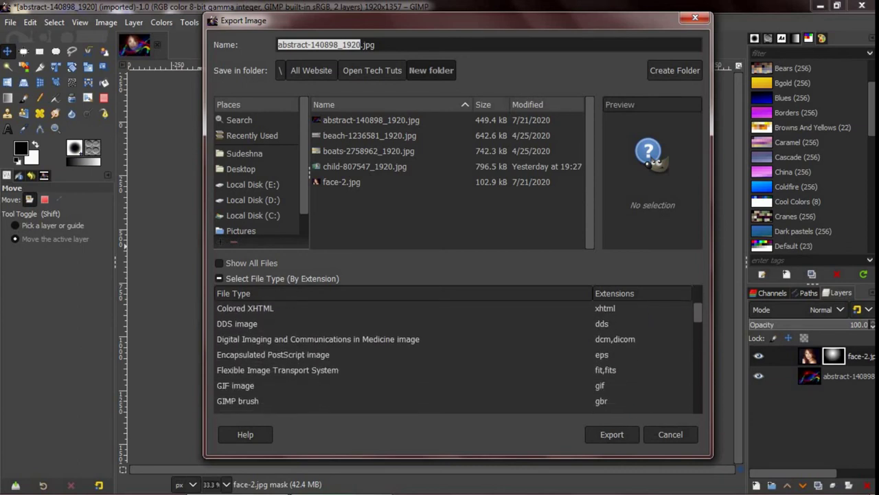
scroll(453, 354, down, 1)
scroll(453, 354, down, 2)
scroll(453, 354, down, 2)
scroll(453, 354, down, 2)
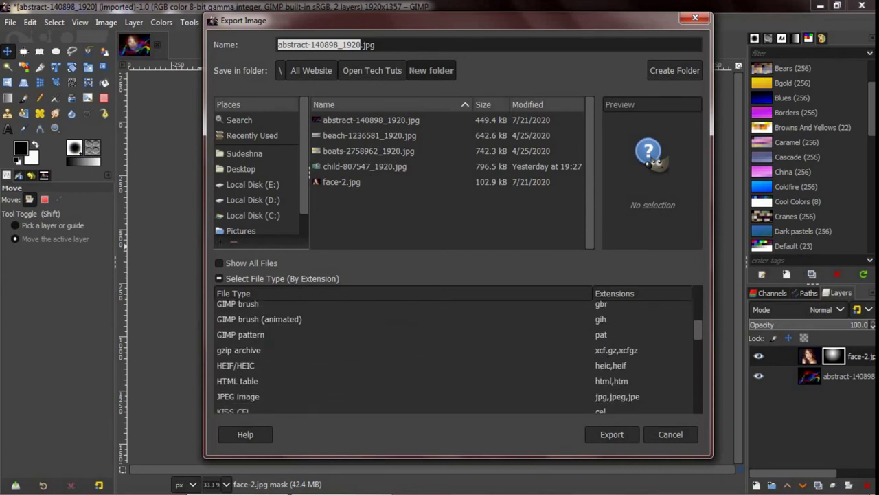
scroll(454, 354, down, 2)
scroll(453, 354, down, 1)
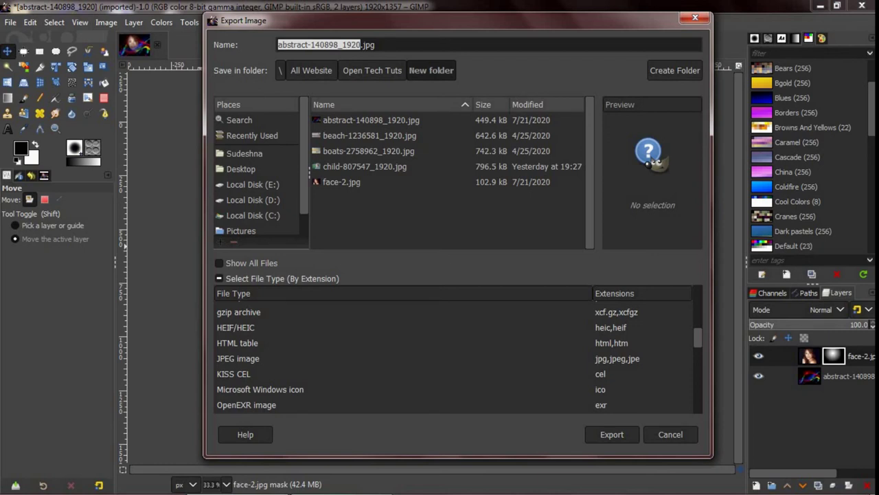
click(238, 357)
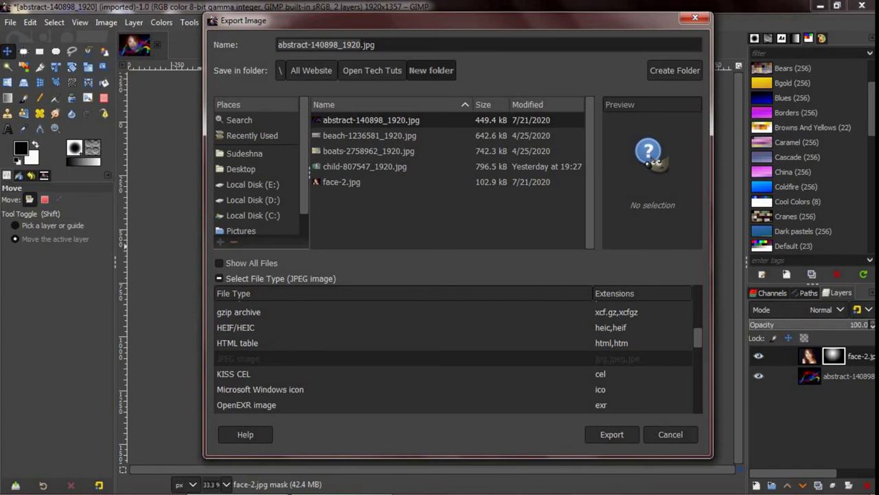
click(680, 434)
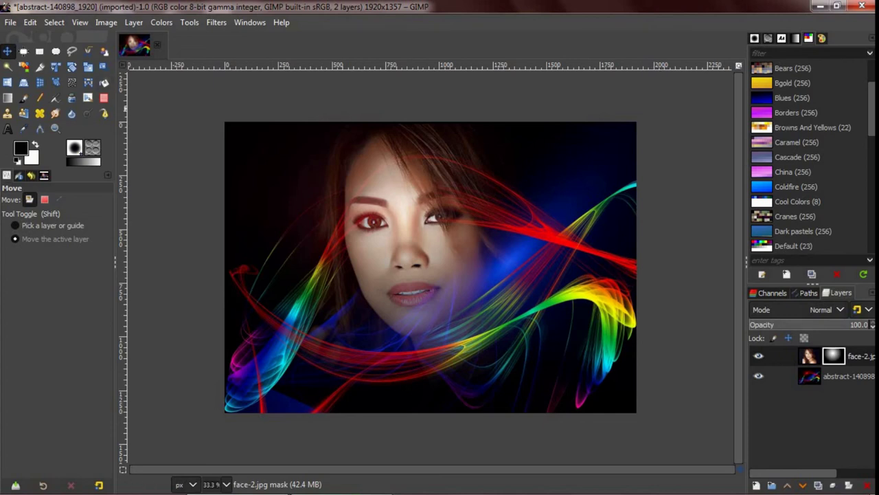
Close all images, discarding the face composite's unsaved changes
click(10, 22)
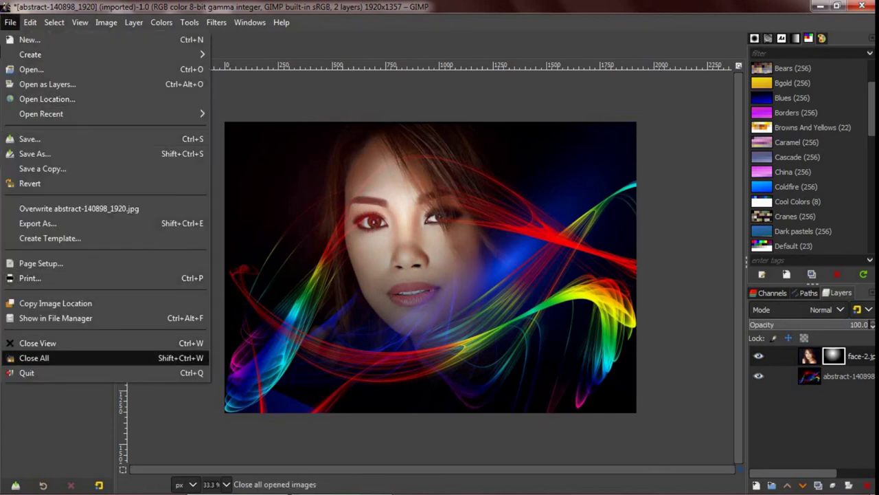
click(34, 358)
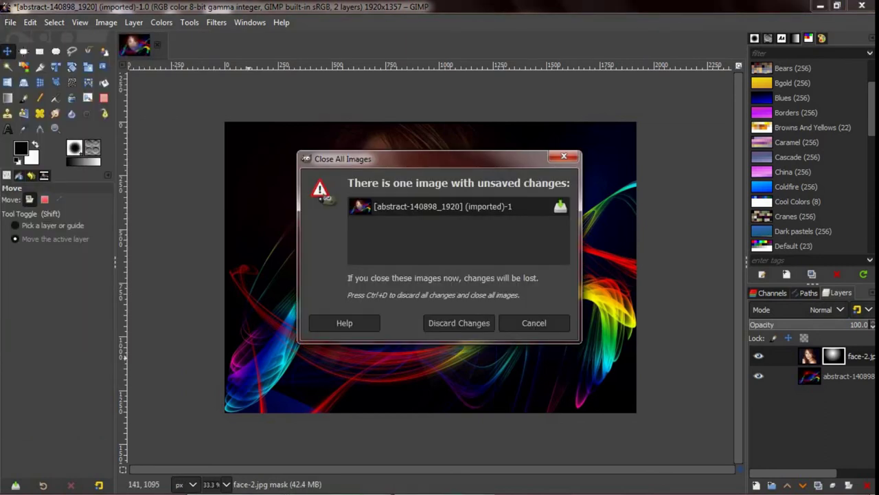
key(ctrl+d)
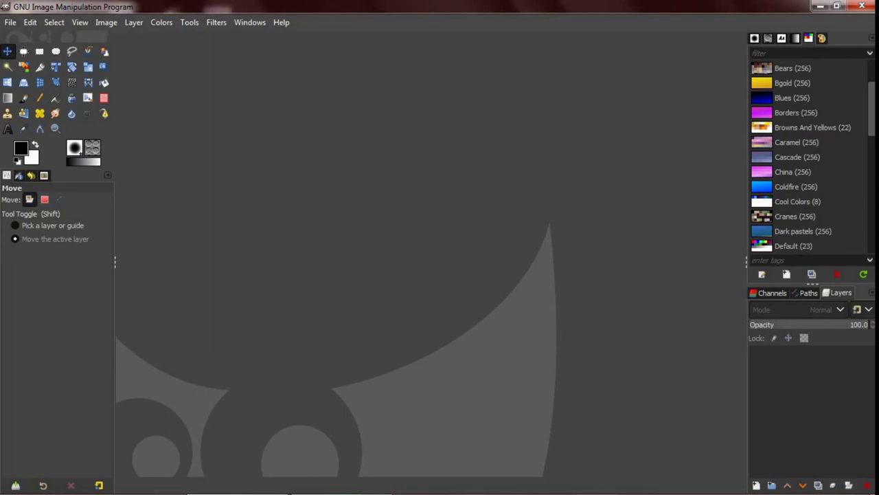
Open the beach photo beach-1236581_1920.jpg
click(10, 22)
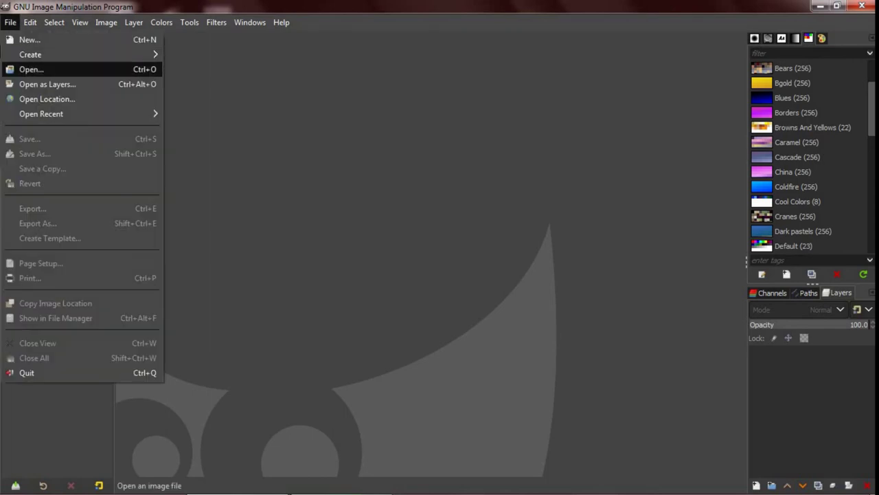
click(31, 70)
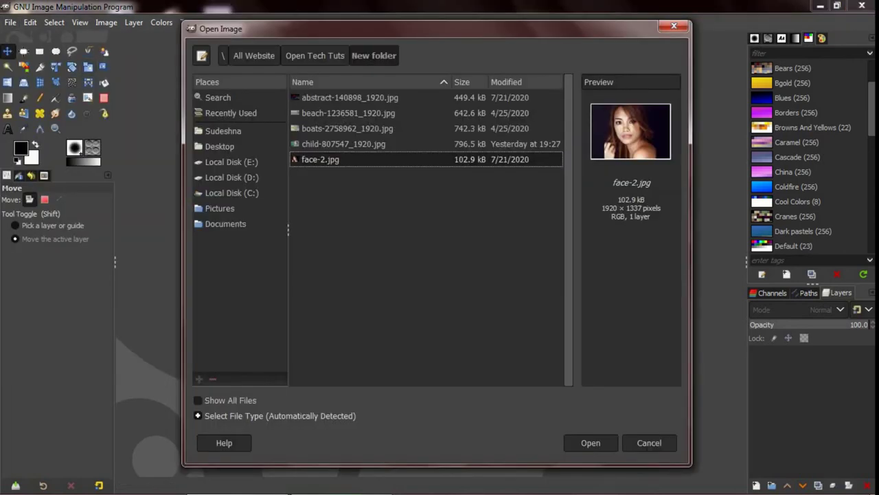
click(348, 113)
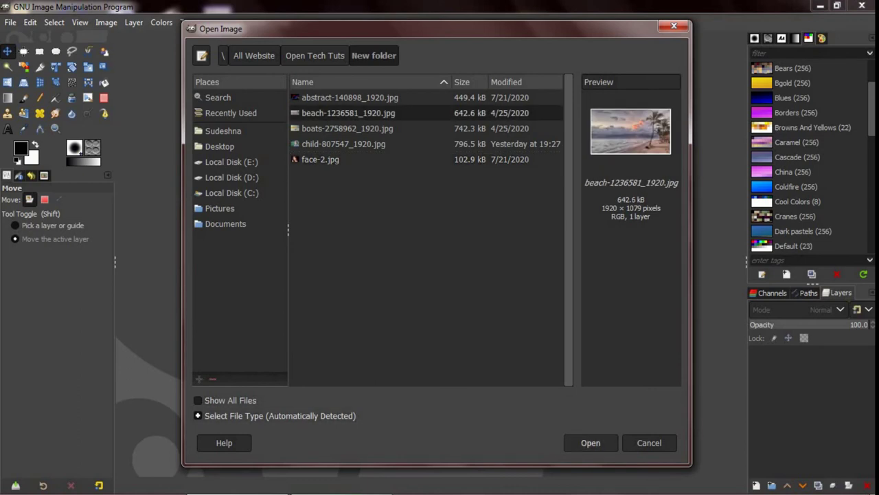
click(590, 442)
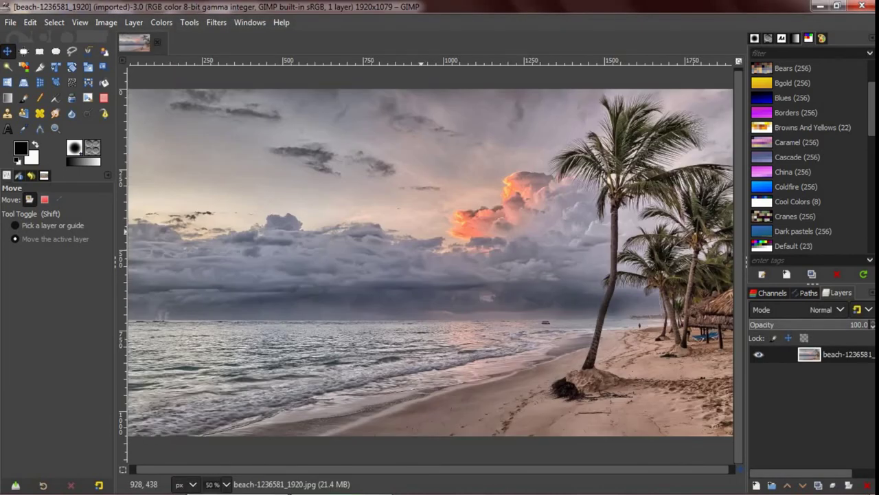
Zoom the beach photo so the whole image fits in the window
key(alt+v)
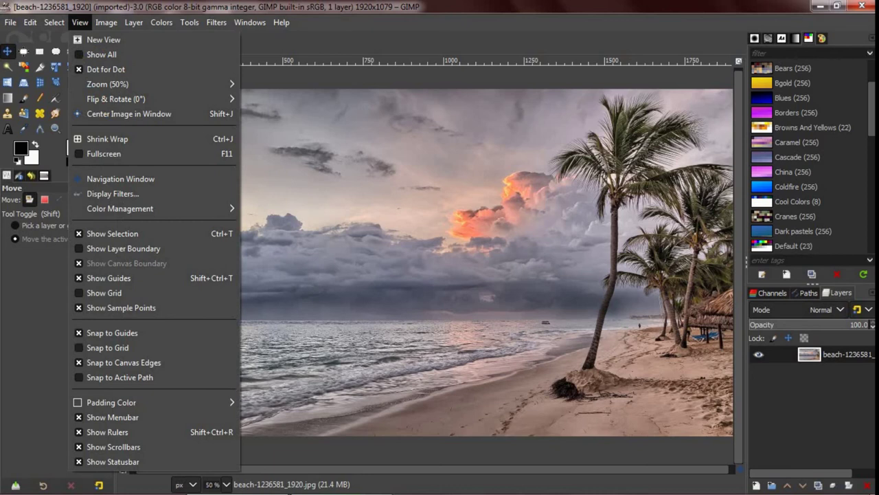
key(Down)
key(Down)
key(Down)
key(Down)
key(Right)
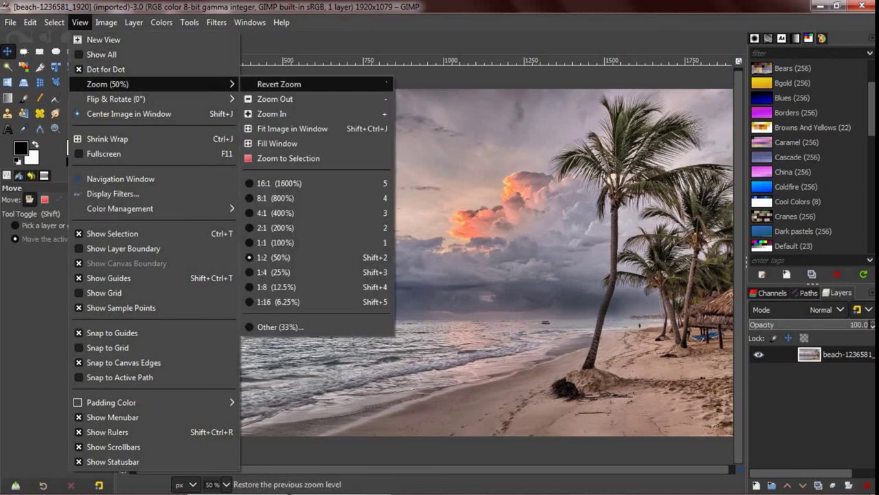
key(Down)
key(Down)
key(Down)
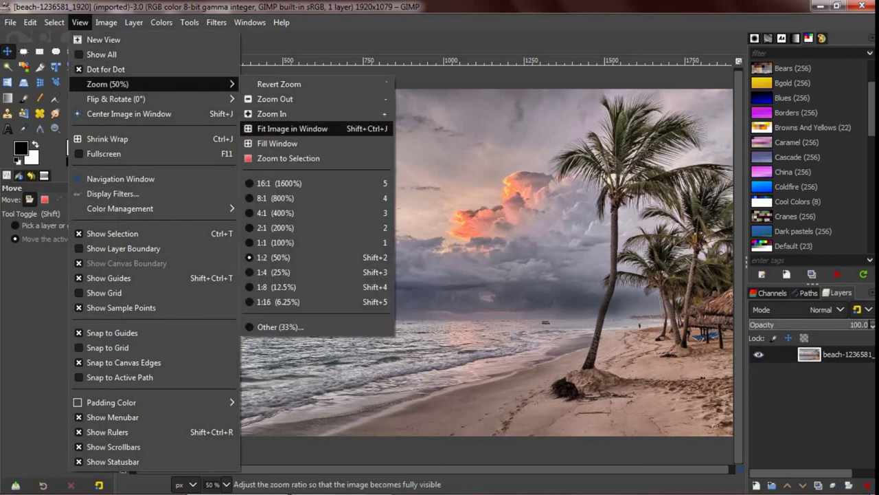
key(Return)
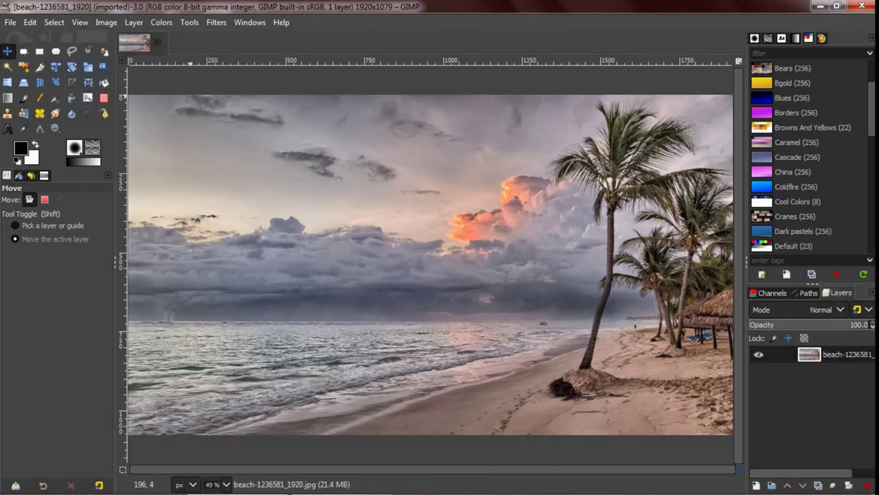
Add boats-2758962_1920.jpg as a new layer above the beach photo
click(10, 22)
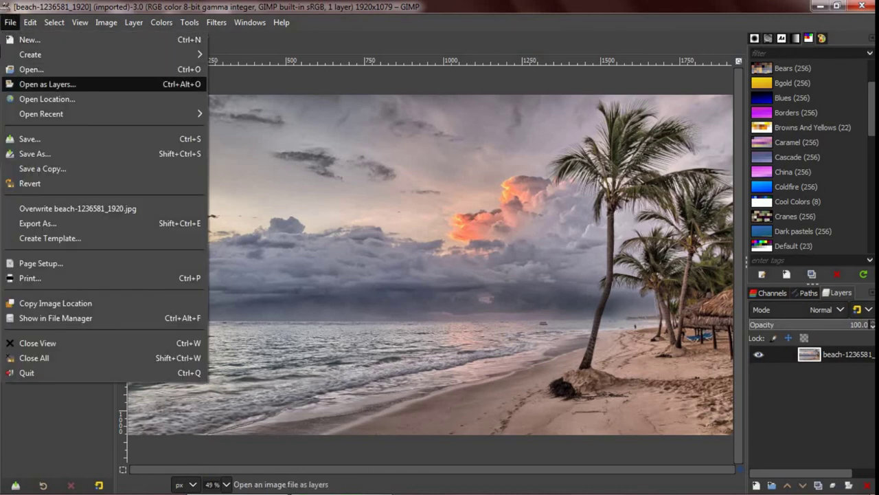
key(Return)
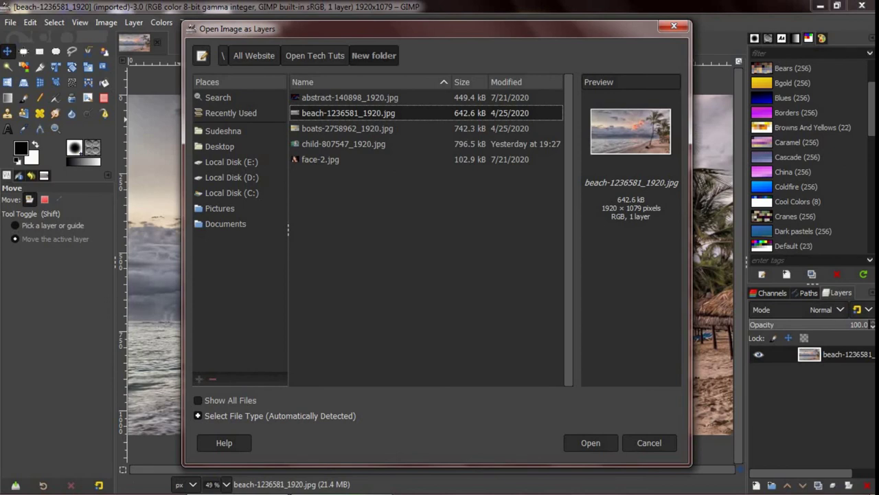
click(347, 128)
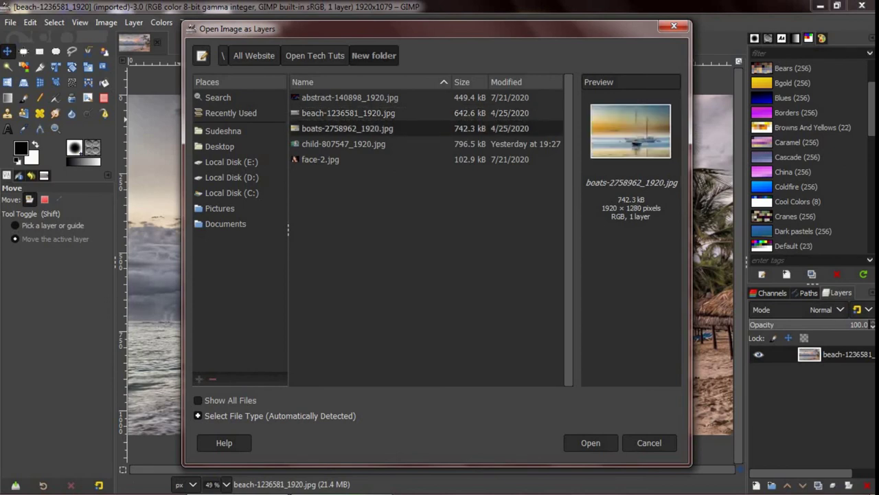
click(591, 442)
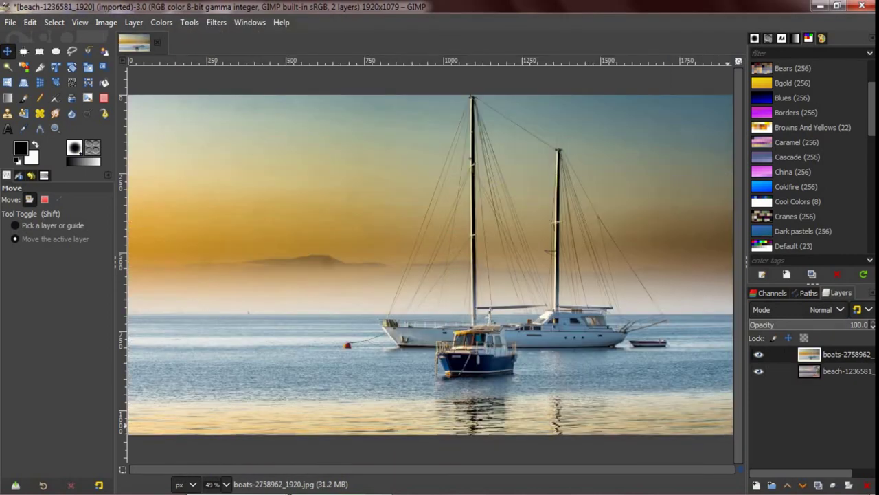
Toggle the boats layer's visibility repeatedly to compare it with the beach photo beneath
click(759, 353)
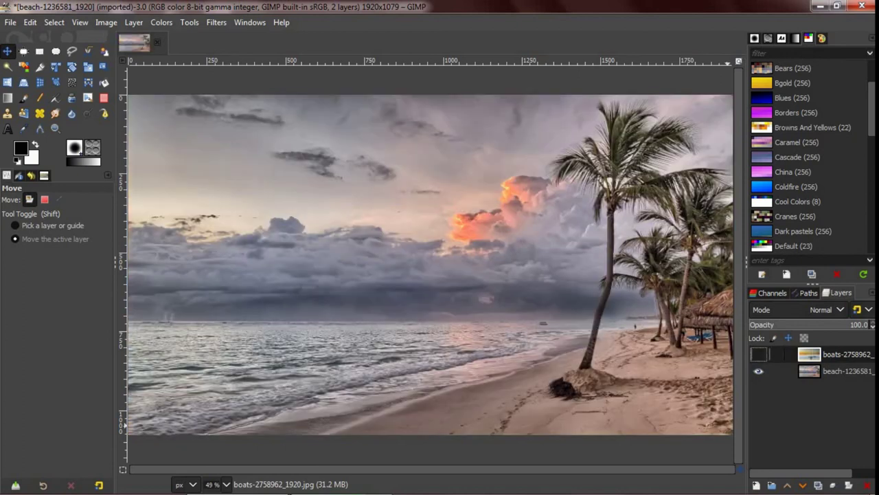
click(759, 371)
click(758, 370)
click(759, 354)
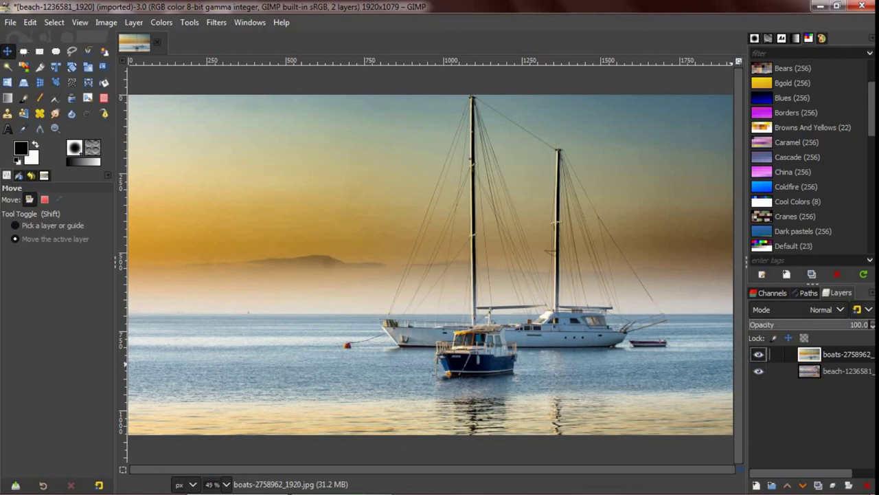
click(759, 354)
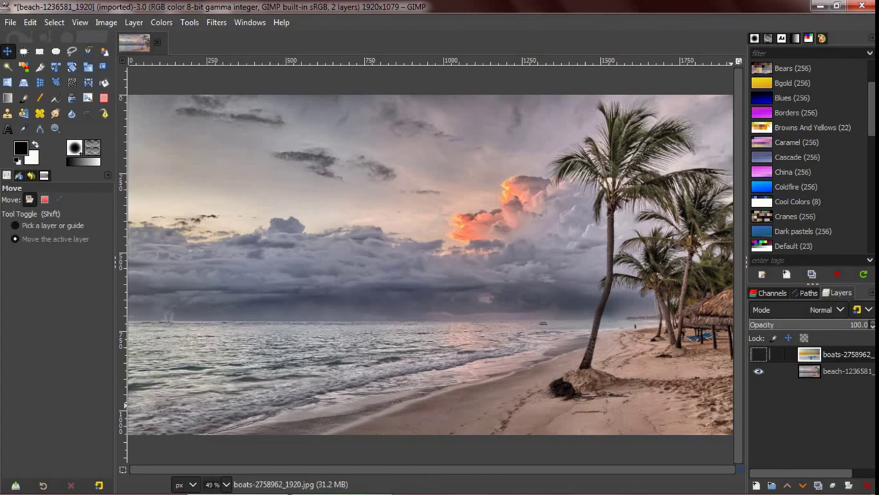
click(758, 353)
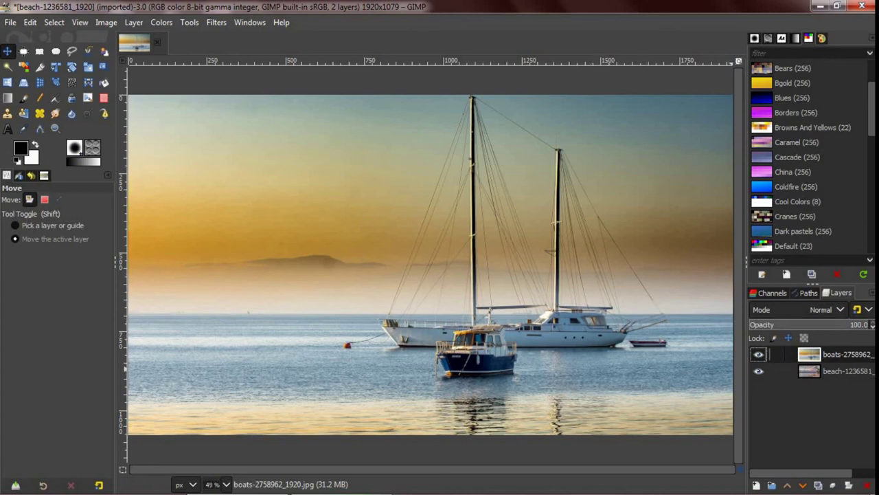
click(759, 354)
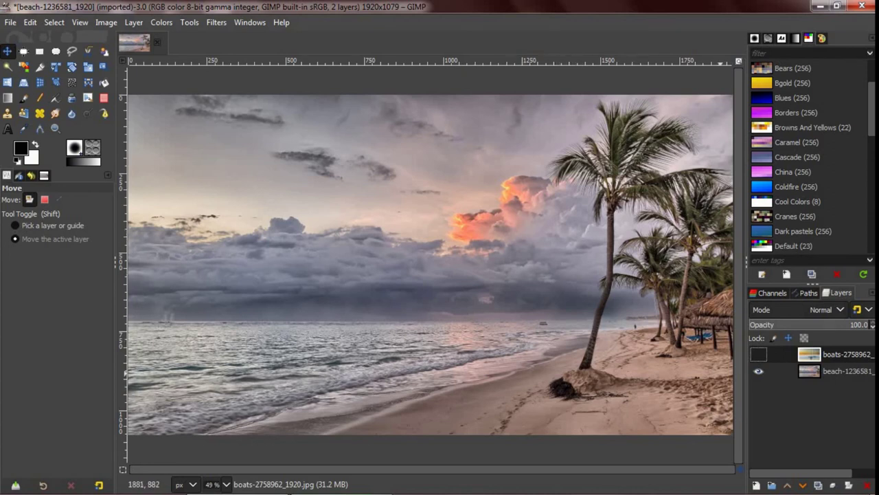
click(759, 354)
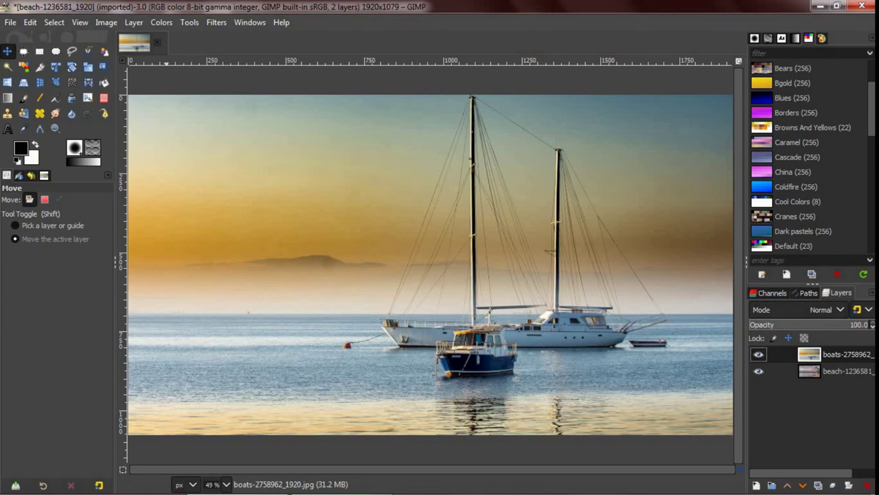
click(134, 22)
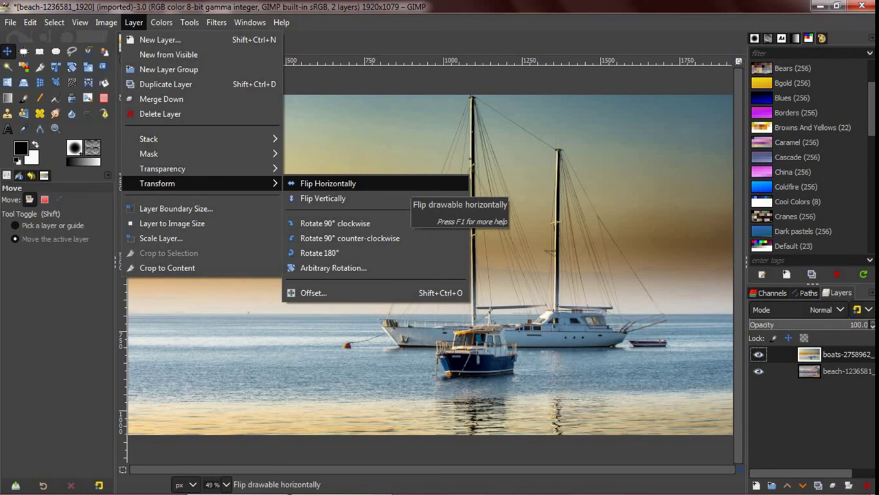
Flip the boats layer horizontally, then hide and reshow it to check the result
click(403, 184)
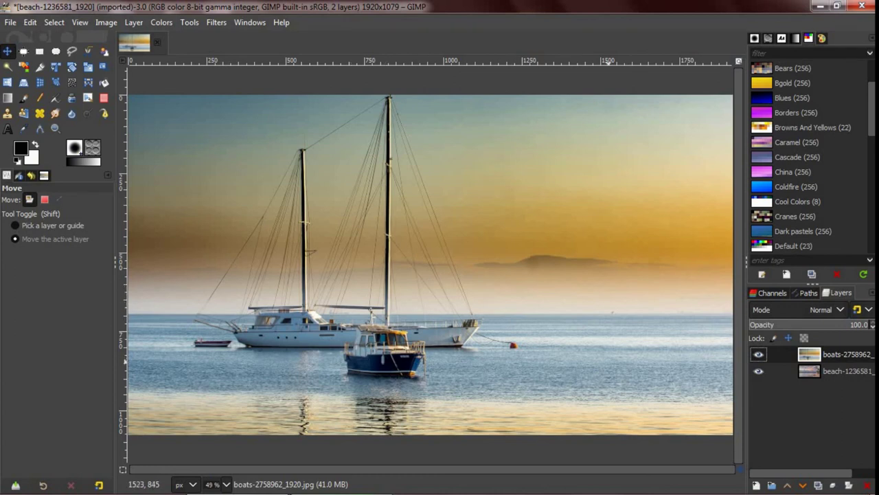
click(759, 354)
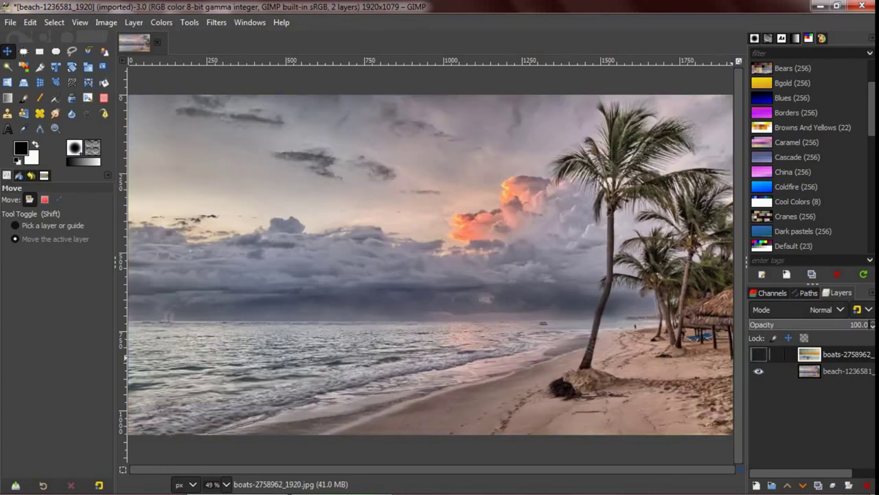
click(758, 354)
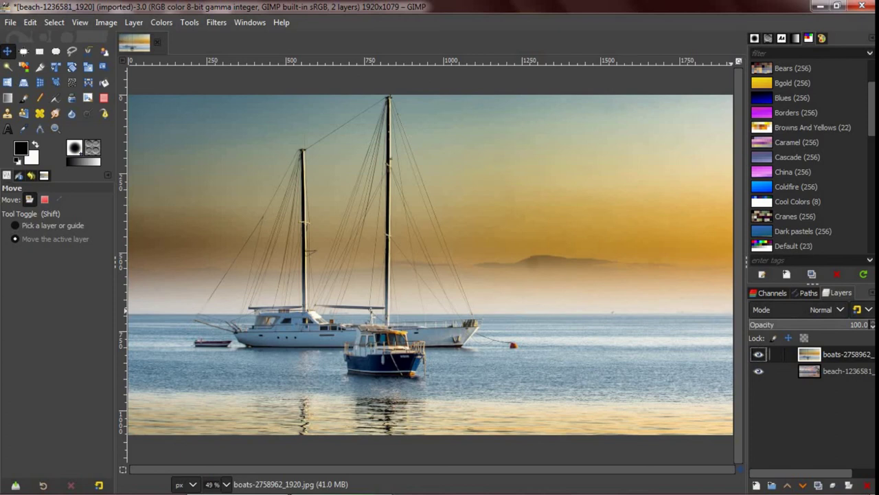
Add a White (full opacity) layer mask to the boats-2758962_1920.jpg layer
right_click(835, 354)
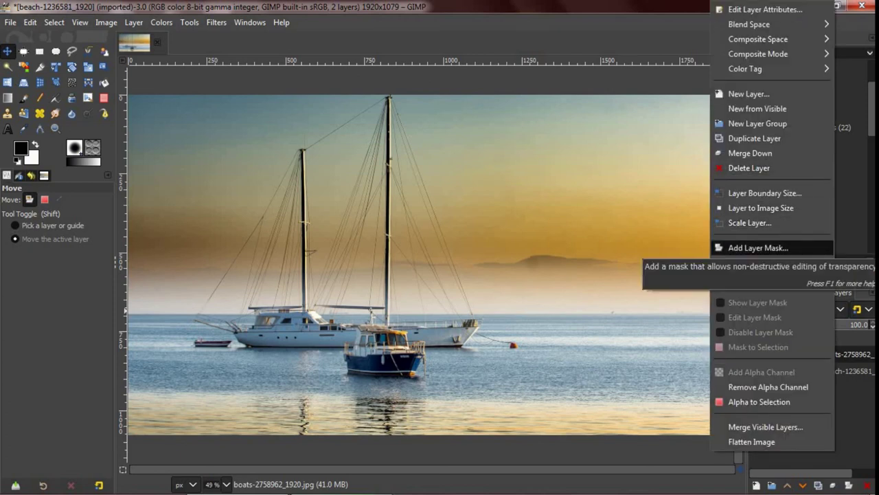
click(757, 247)
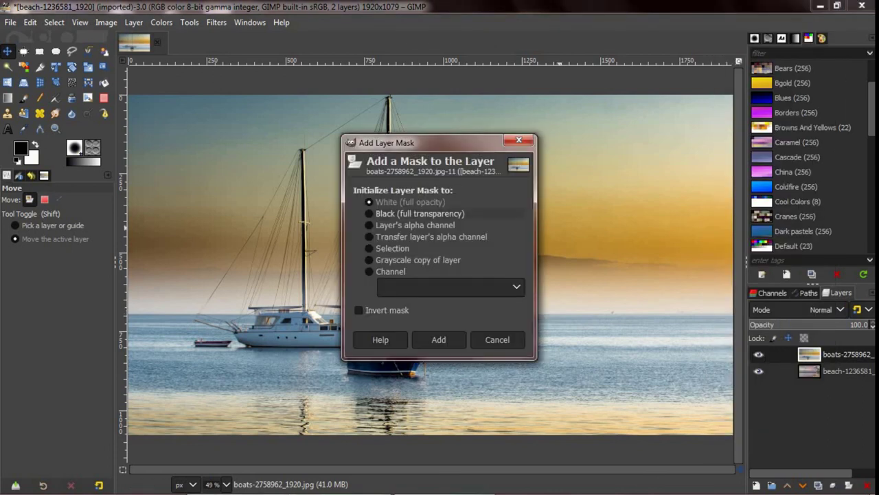
drag(426, 142, 561, 134)
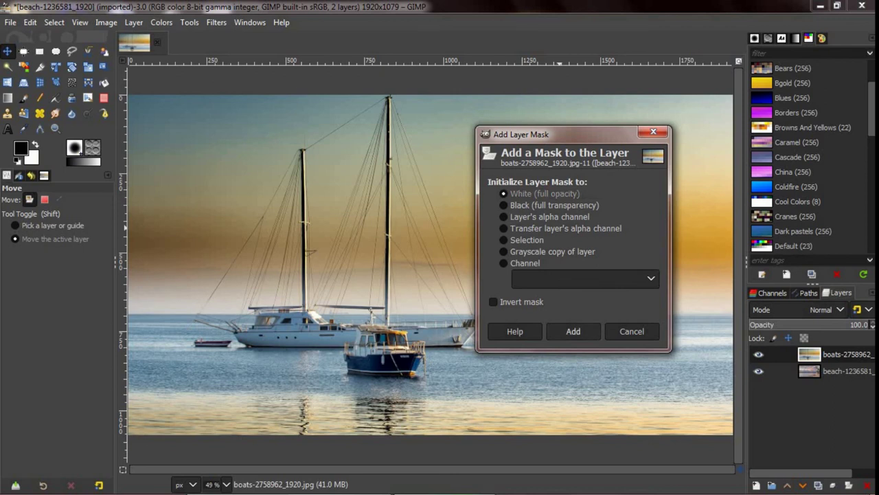
click(573, 331)
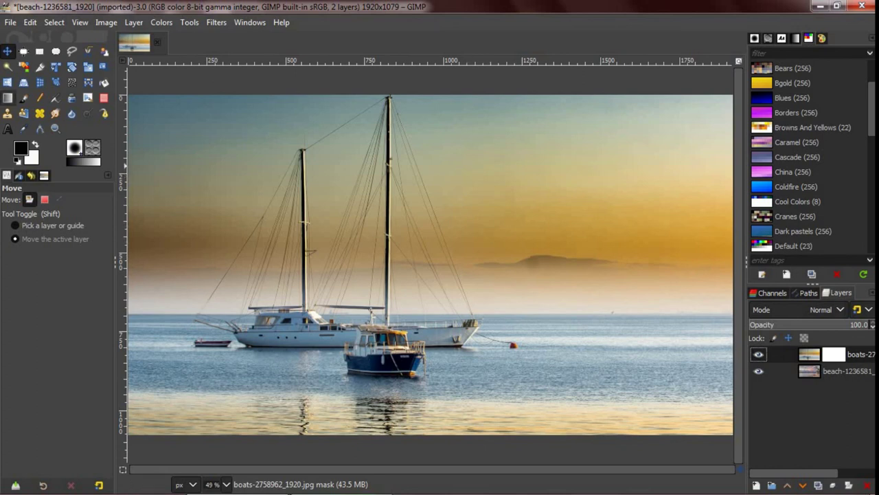
Select the Gradient tool with the Default gradient and the Linear shape
click(8, 97)
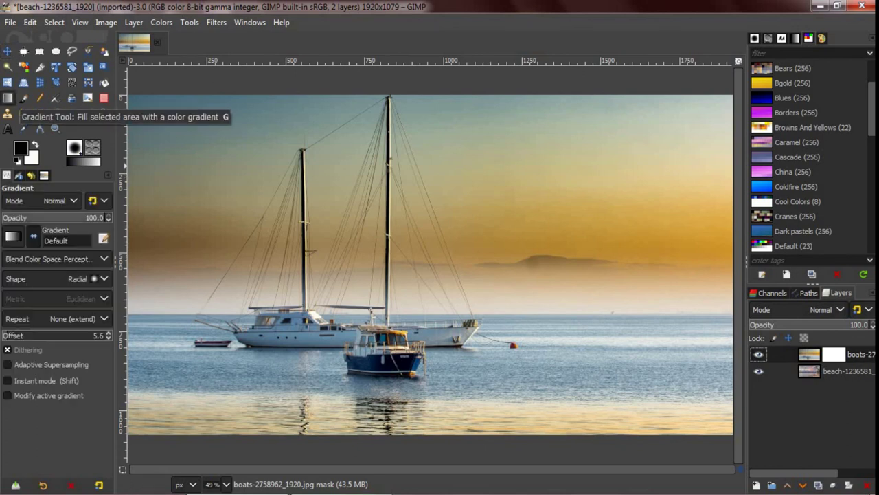
click(13, 236)
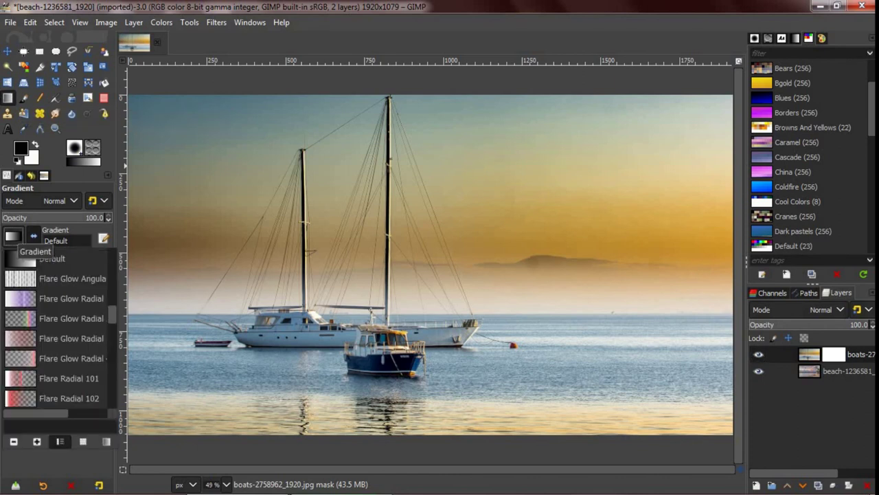
click(35, 259)
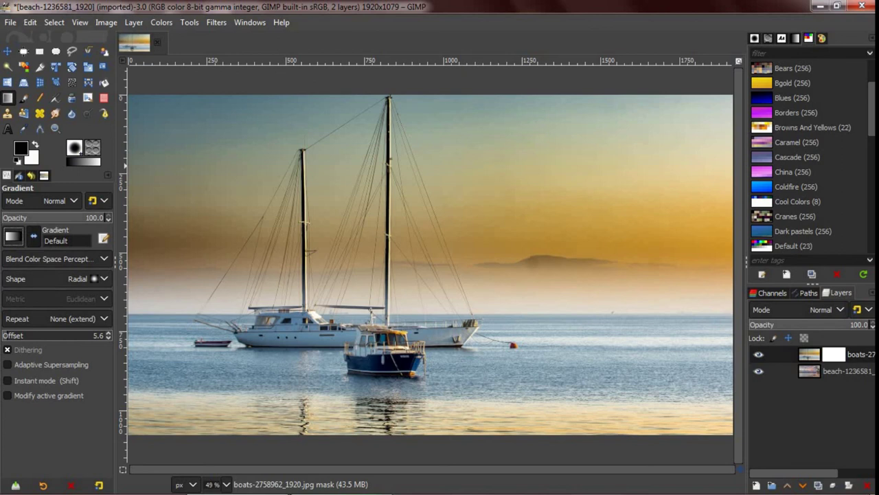
click(86, 278)
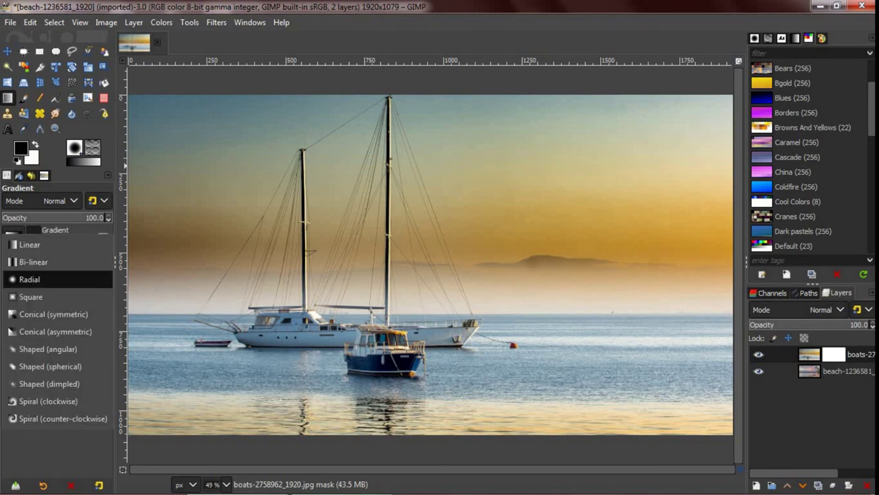
key(Up)
key(Up)
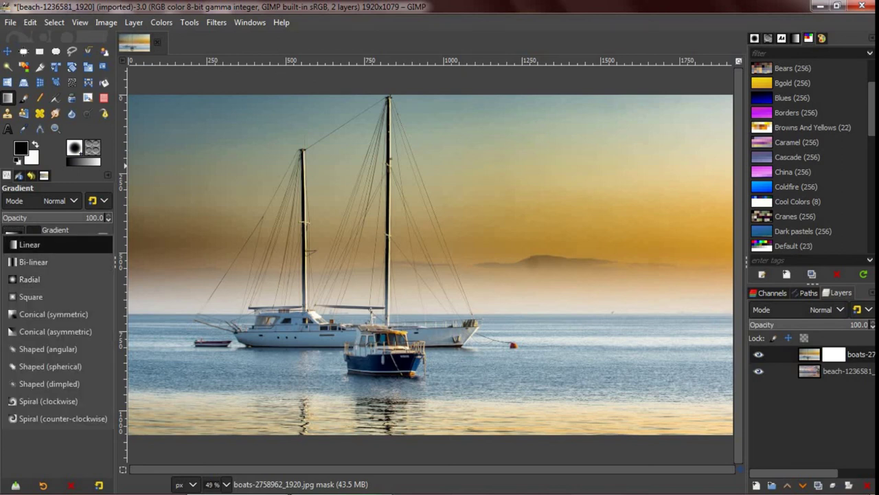
key(Return)
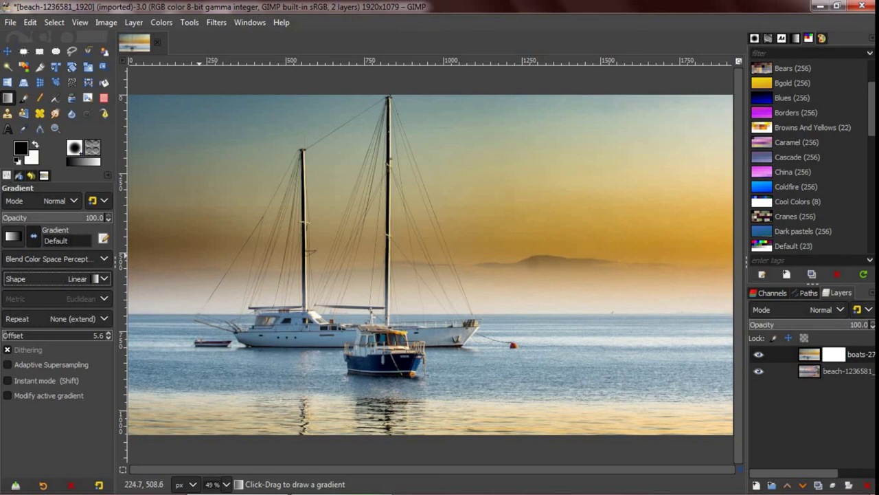
Drag a horizontal linear gradient on the boats mask, fine-tune its endpoints, and apply it
mouse_move(199, 255)
mouse_down()
mouse_move(662, 255)
mouse_move(643, 256)
mouse_up()
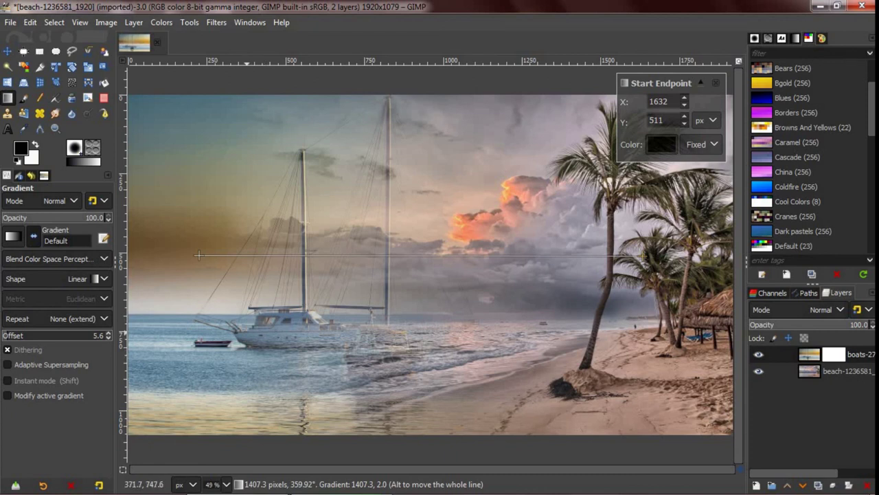
drag(198, 255, 374, 260)
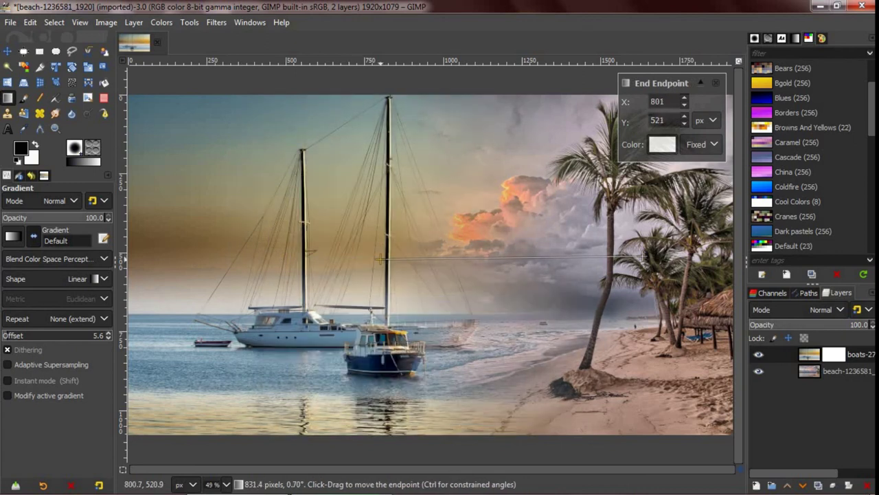
drag(374, 259, 389, 255)
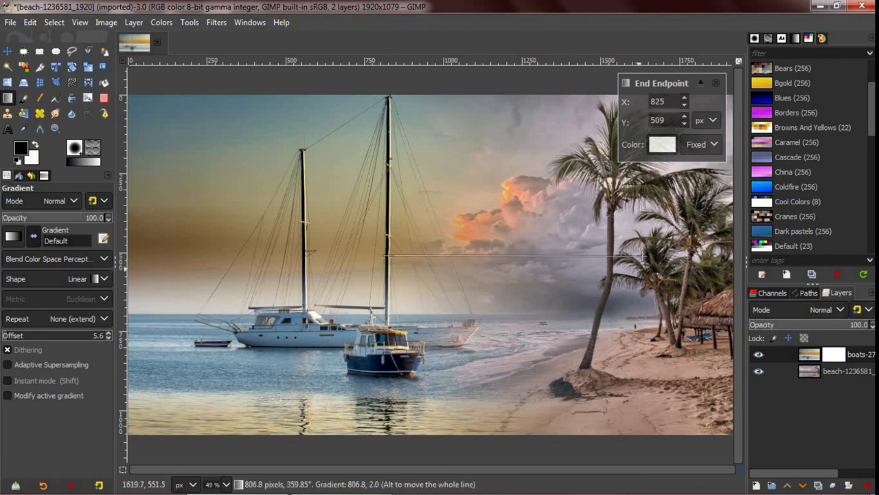
click(649, 259)
mouse_move(649, 259)
mouse_down()
mouse_move(589, 259)
mouse_move(610, 257)
mouse_up()
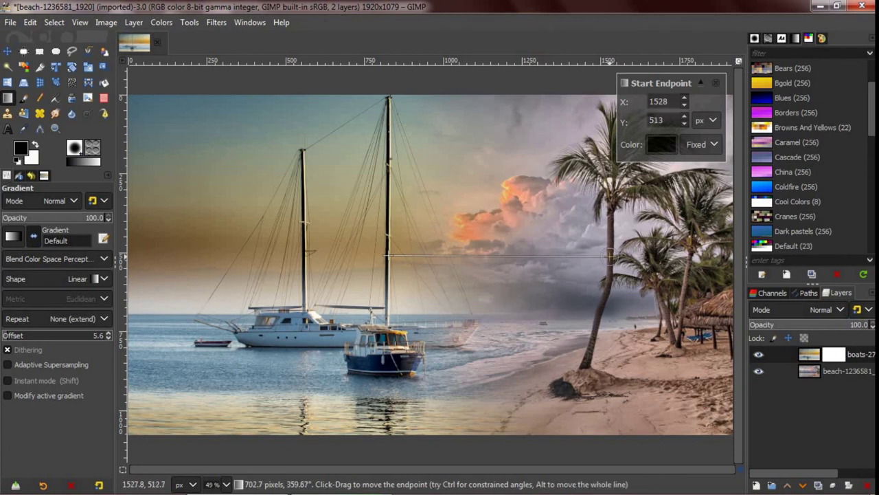
drag(389, 257, 423, 257)
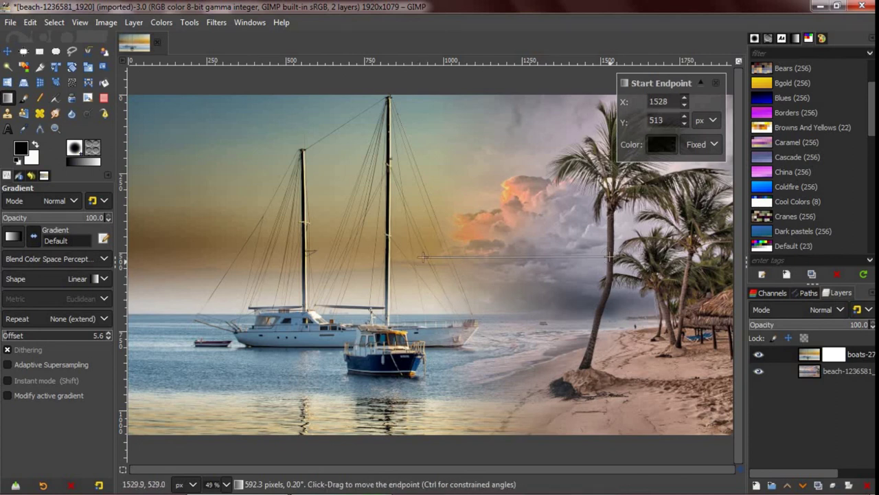
drag(609, 258, 590, 258)
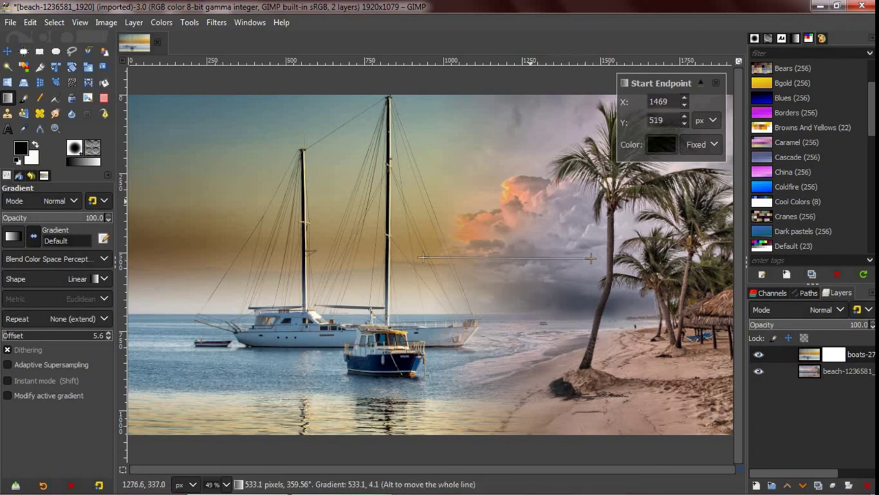
drag(591, 258, 621, 257)
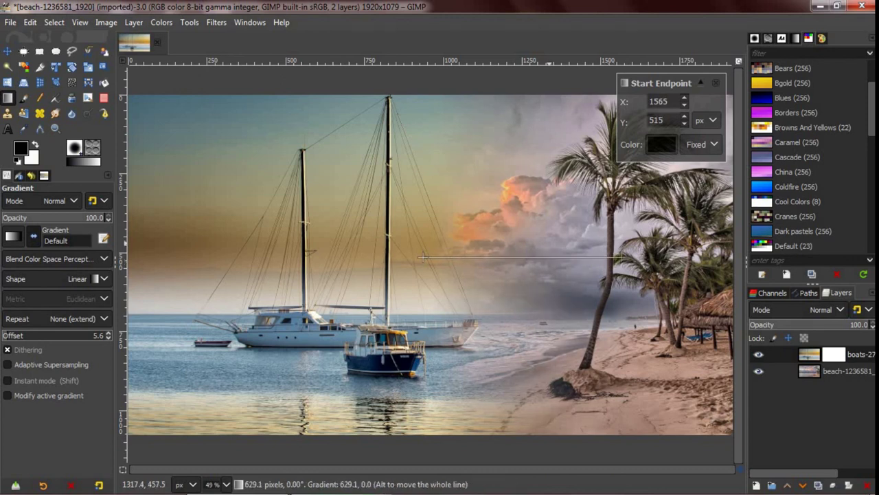
key(Return)
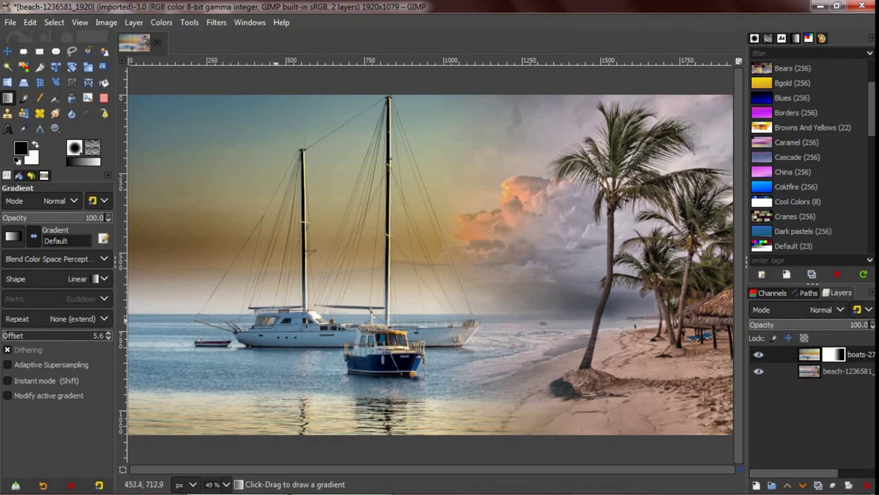
click(7, 51)
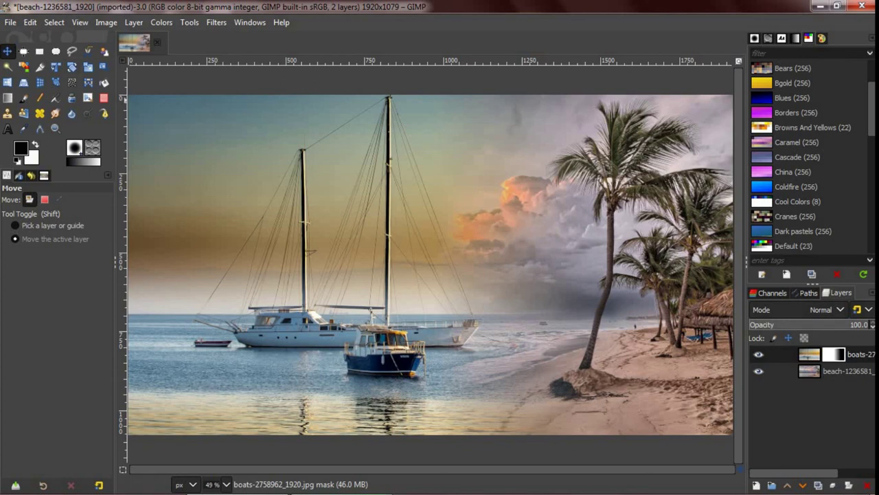
Close the sailboats-and-beach composite with Close All, discarding its unsaved changes
click(10, 22)
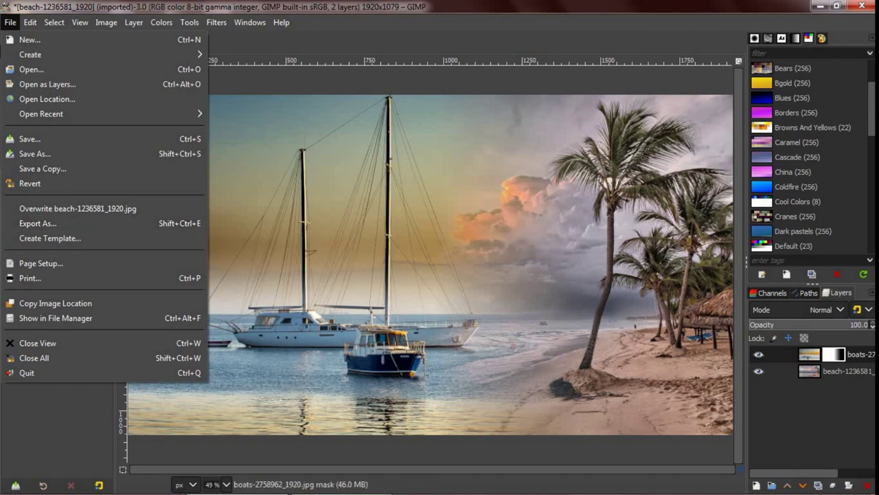
key(Escape)
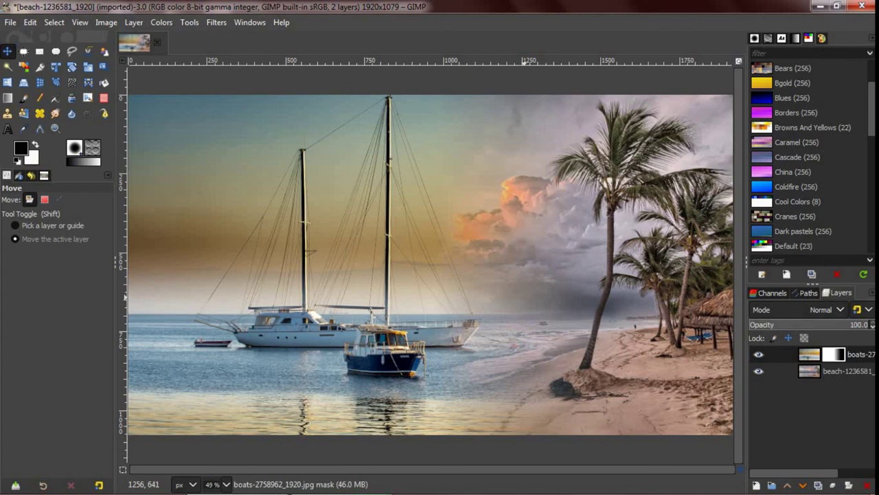
click(11, 22)
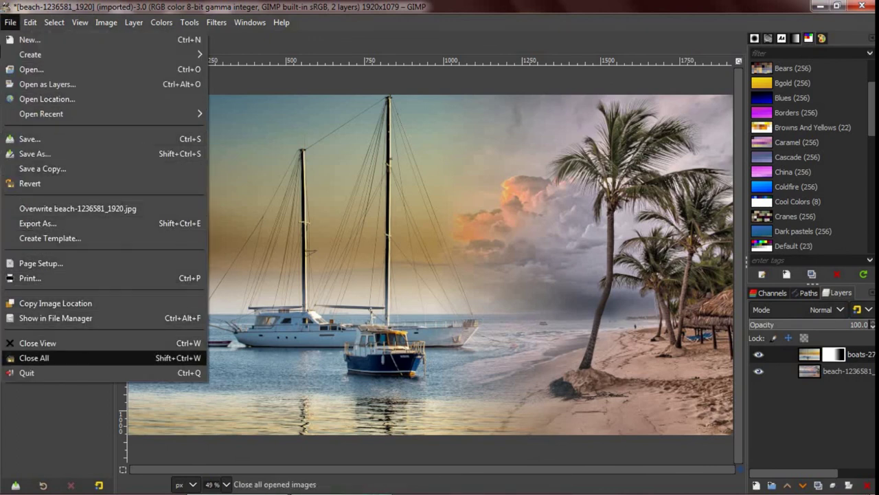
click(34, 358)
click(457, 320)
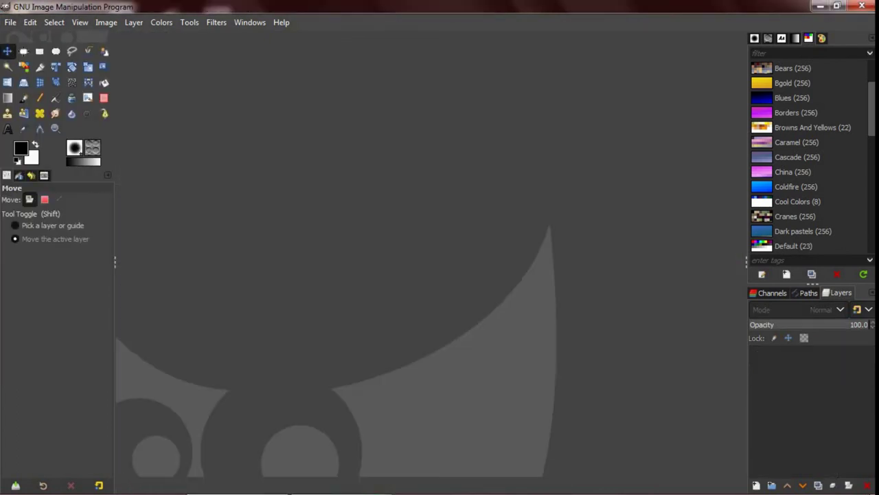